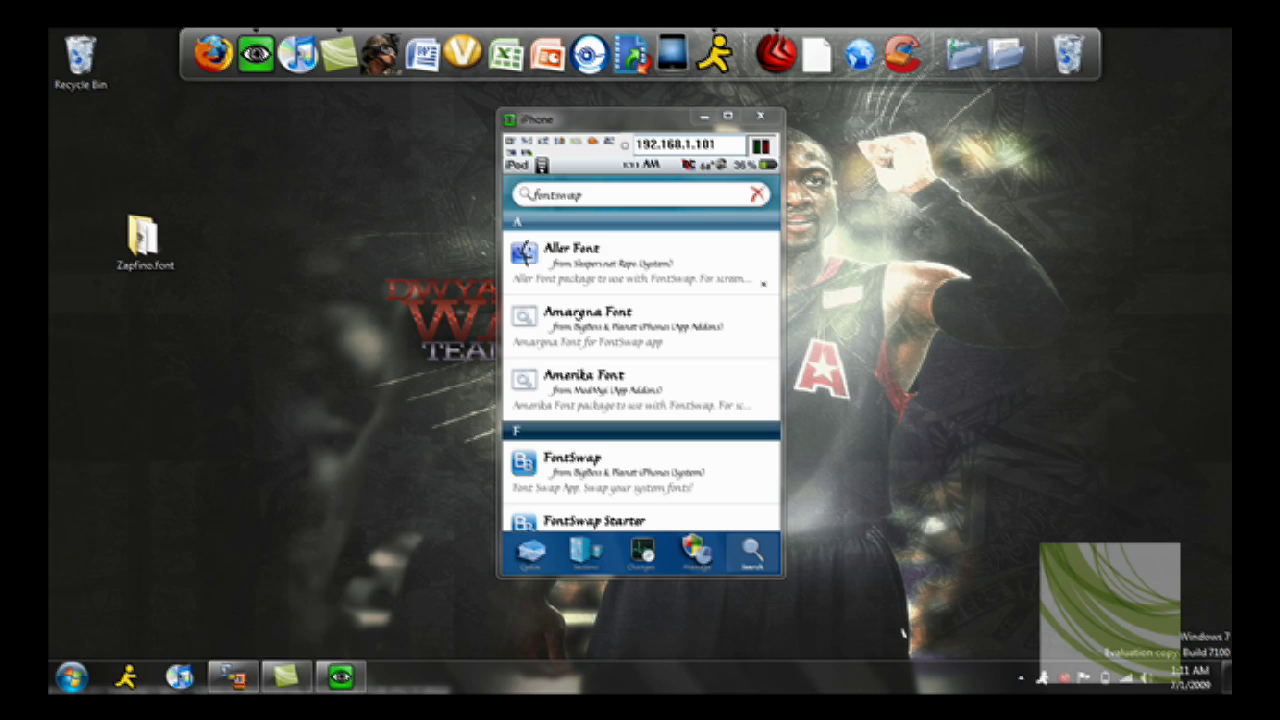
# Close the iPhone screen viewer showing the font packages and switch to the WinSCP window
pyautogui.scroll(-2, 763, 284)
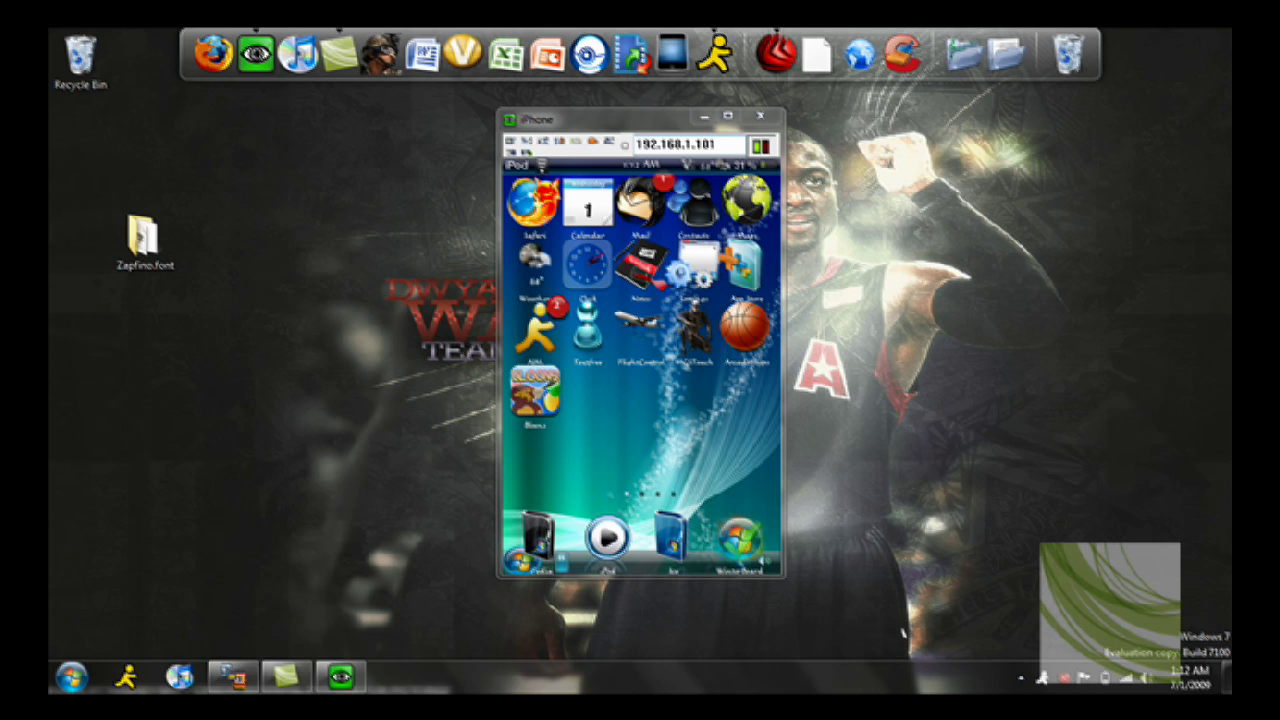
pyautogui.click(761, 116)
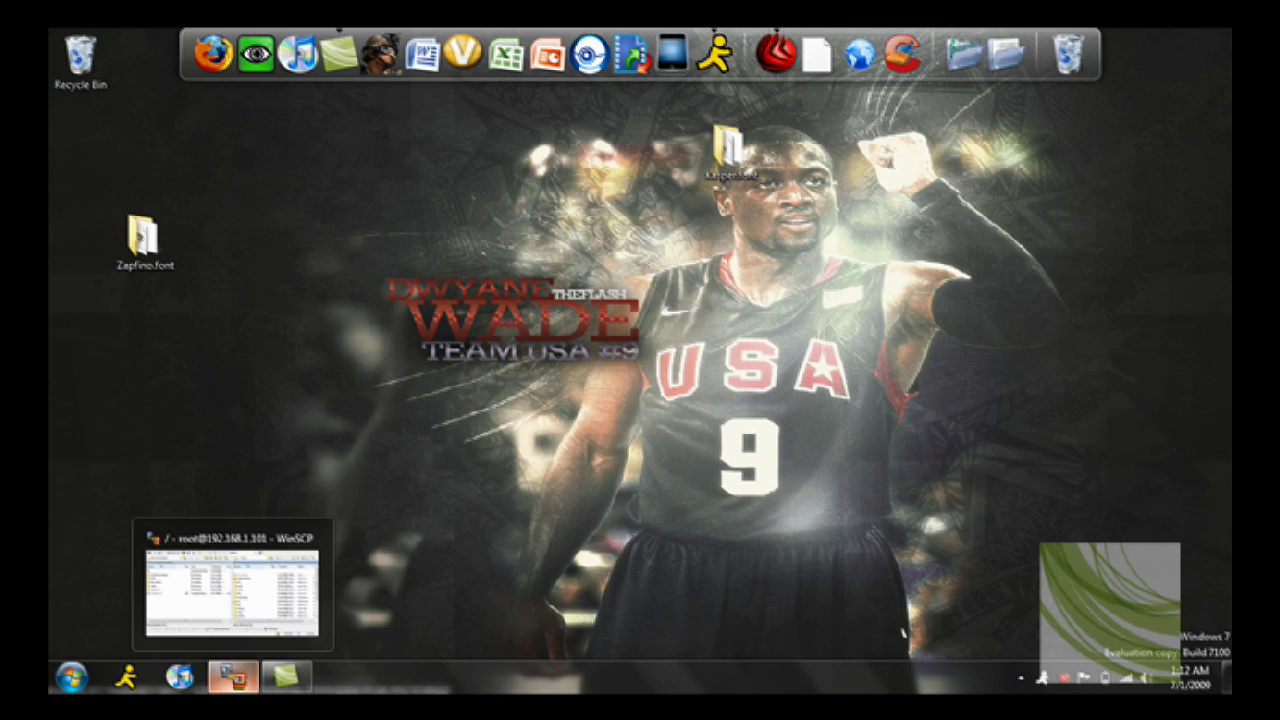
pyautogui.click(233, 677)
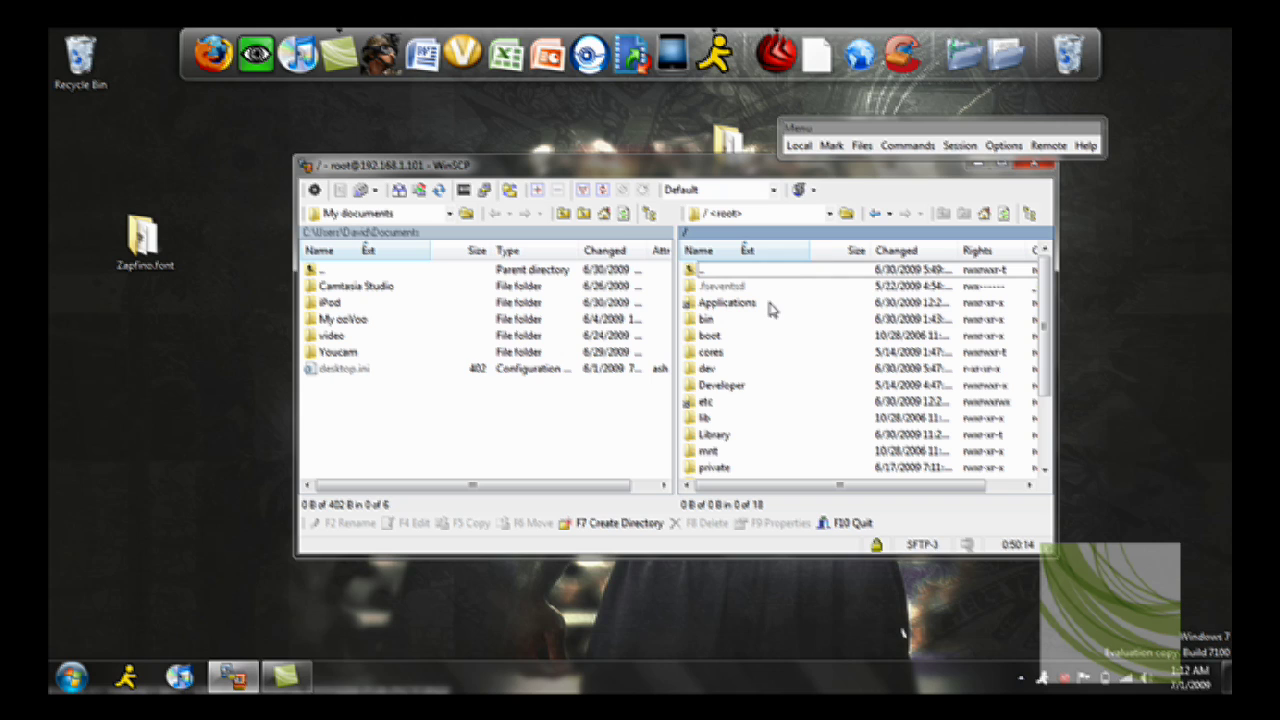
# Open the /private/var/mobile folder on the device
pyautogui.doubleClick(727, 468)
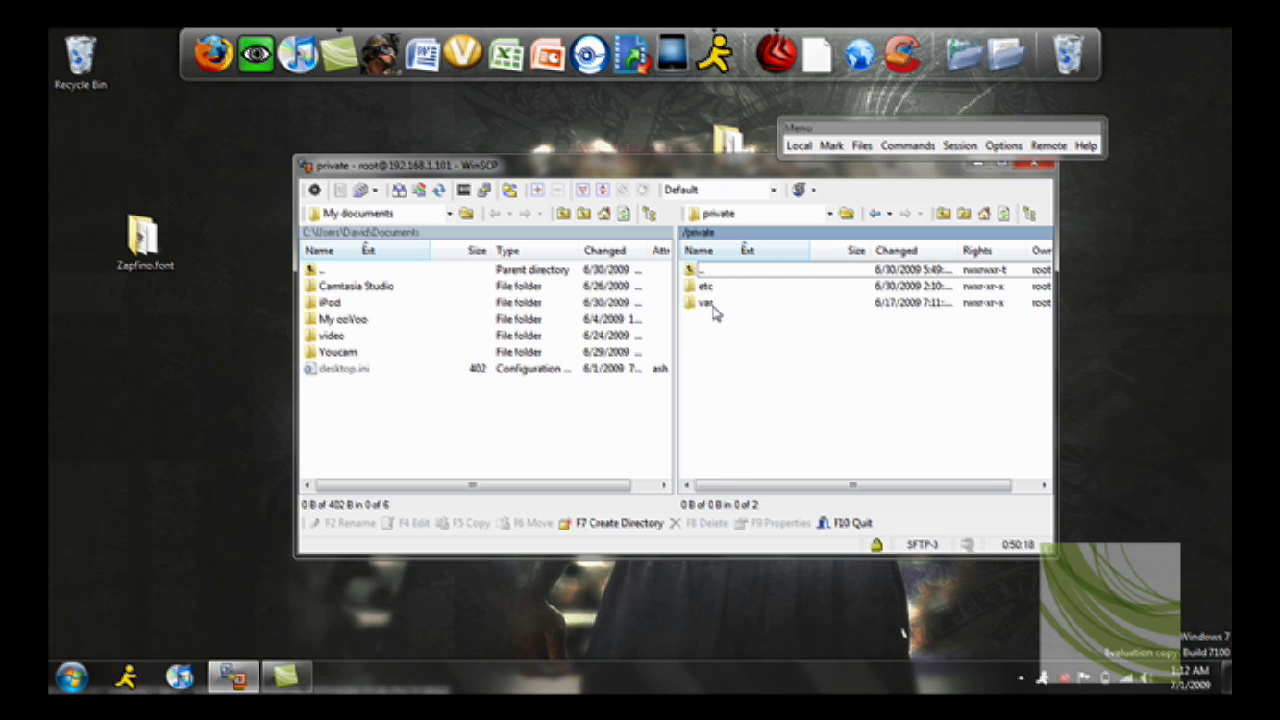
pyautogui.doubleClick(714, 309)
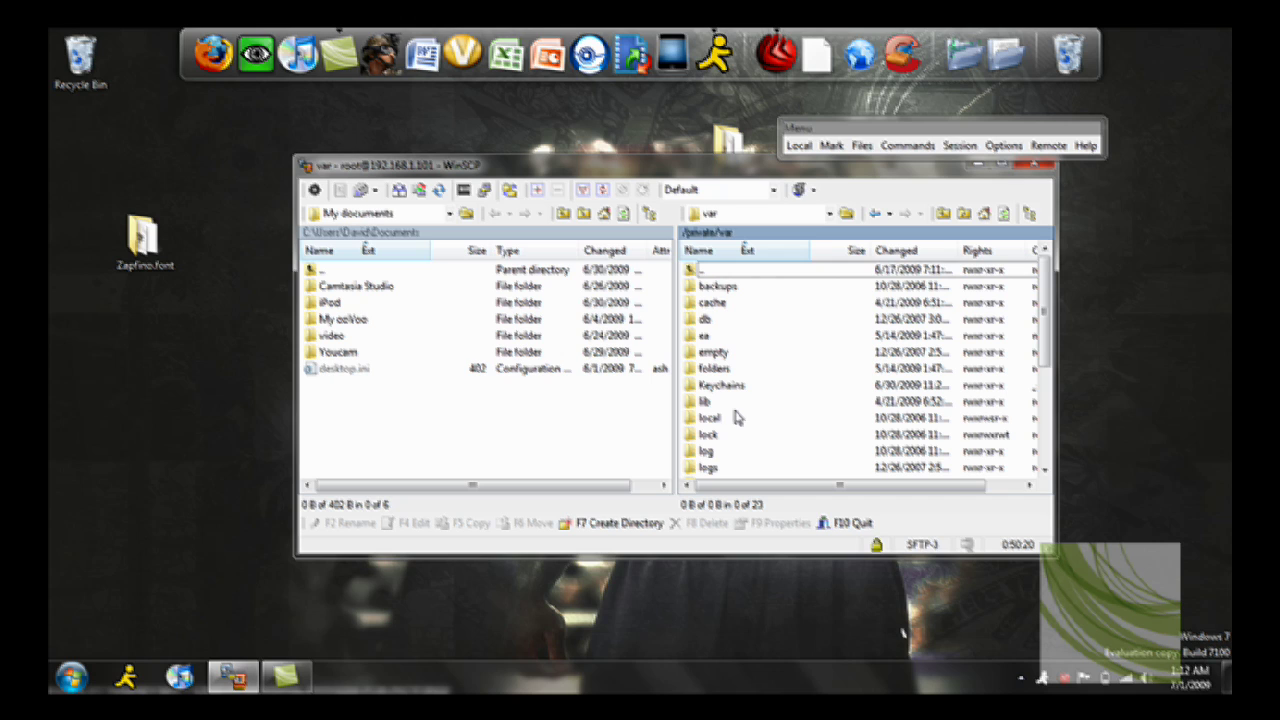
pyautogui.press('Down')
pyautogui.press('Down')
pyautogui.press('Down')
pyautogui.press('Down')
pyautogui.press('Down')
pyautogui.press('Down')
pyautogui.press('Down')
pyautogui.press('Down')
pyautogui.press('Down')
pyautogui.press('Down')
pyautogui.press('Down')
pyautogui.press('Down')
pyautogui.press('Down')
pyautogui.press('Down')
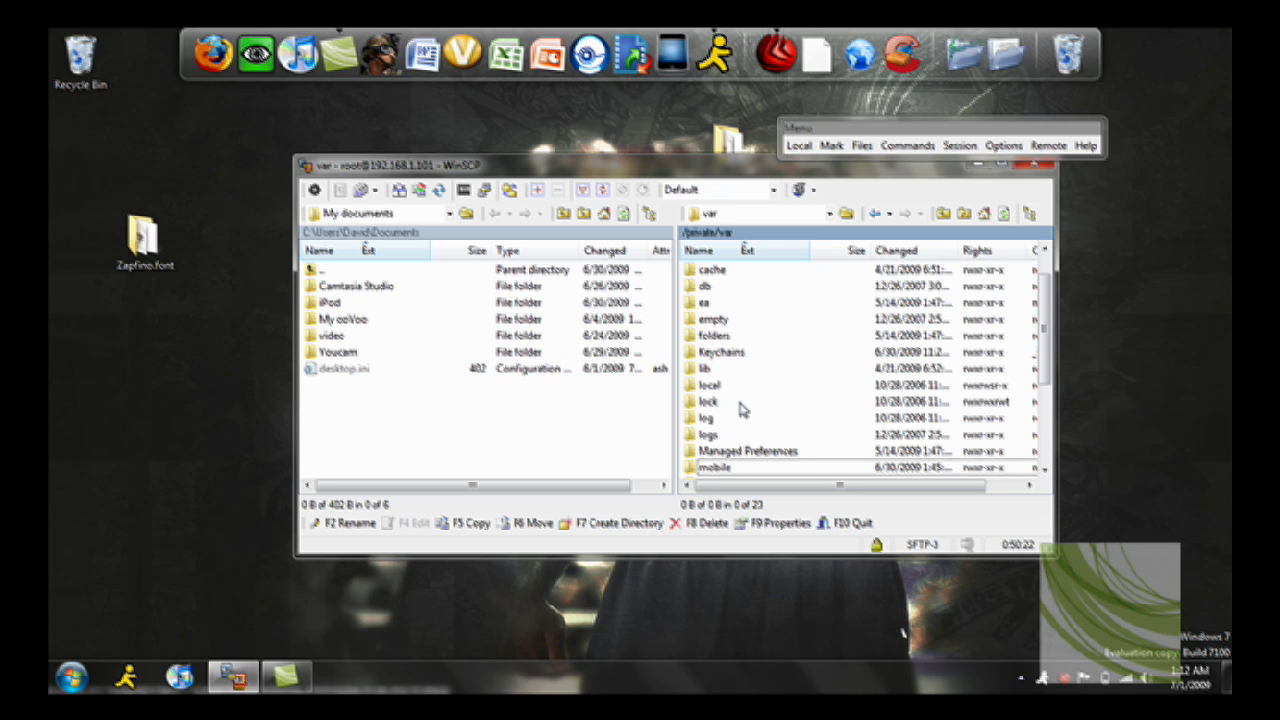
pyautogui.doubleClick(727, 470)
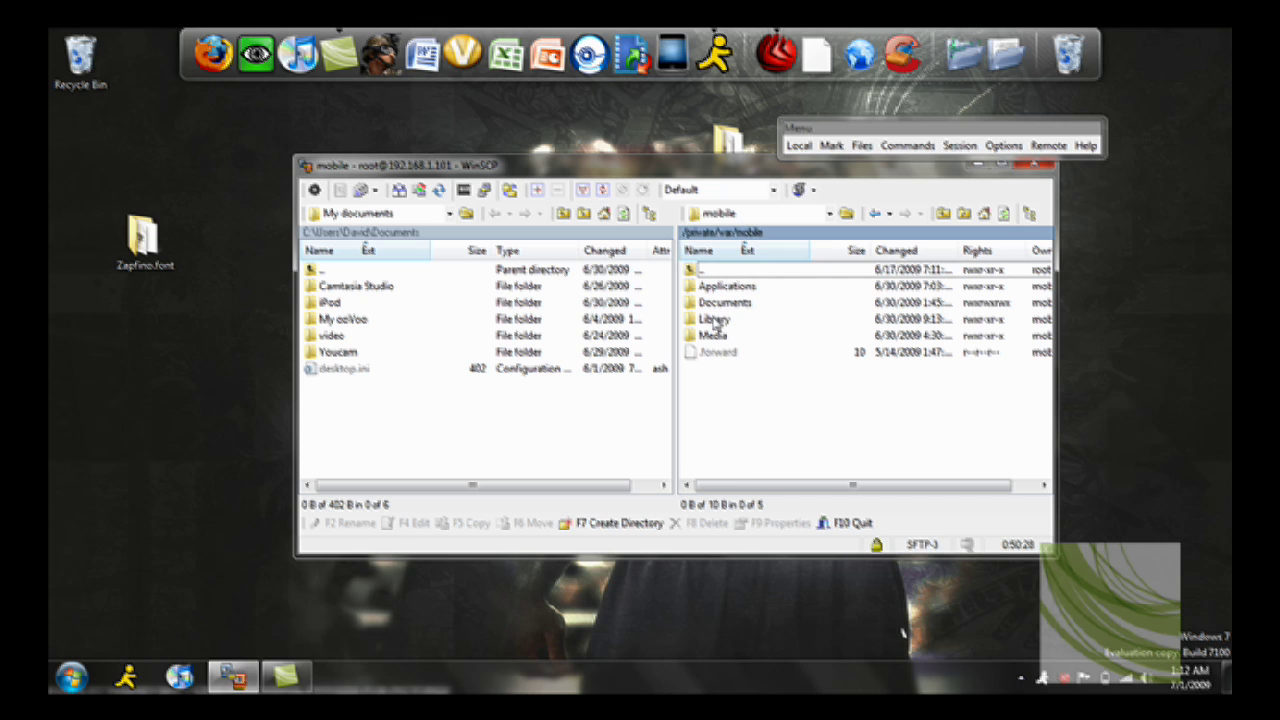
# Go into Library/FontSwap/Packages/System Fonts and move the WinSCP window down to expose the desktop
pyautogui.doubleClick(715, 322)
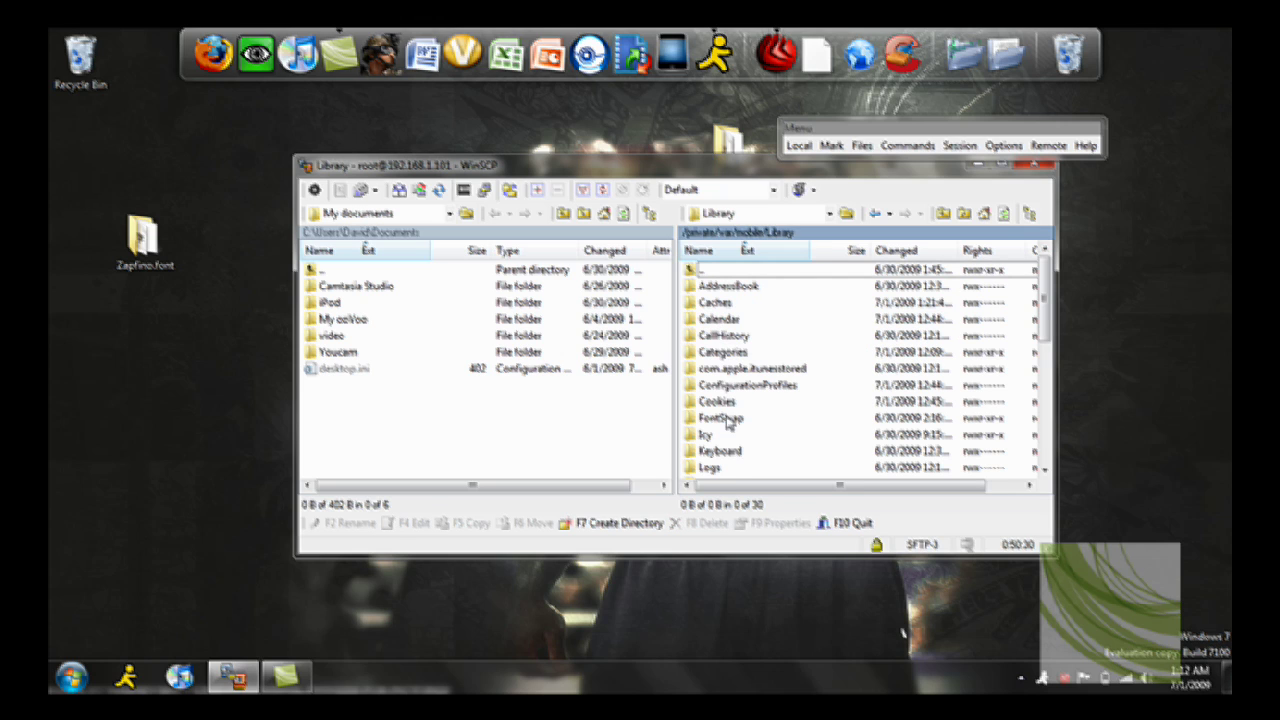
pyautogui.doubleClick(722, 418)
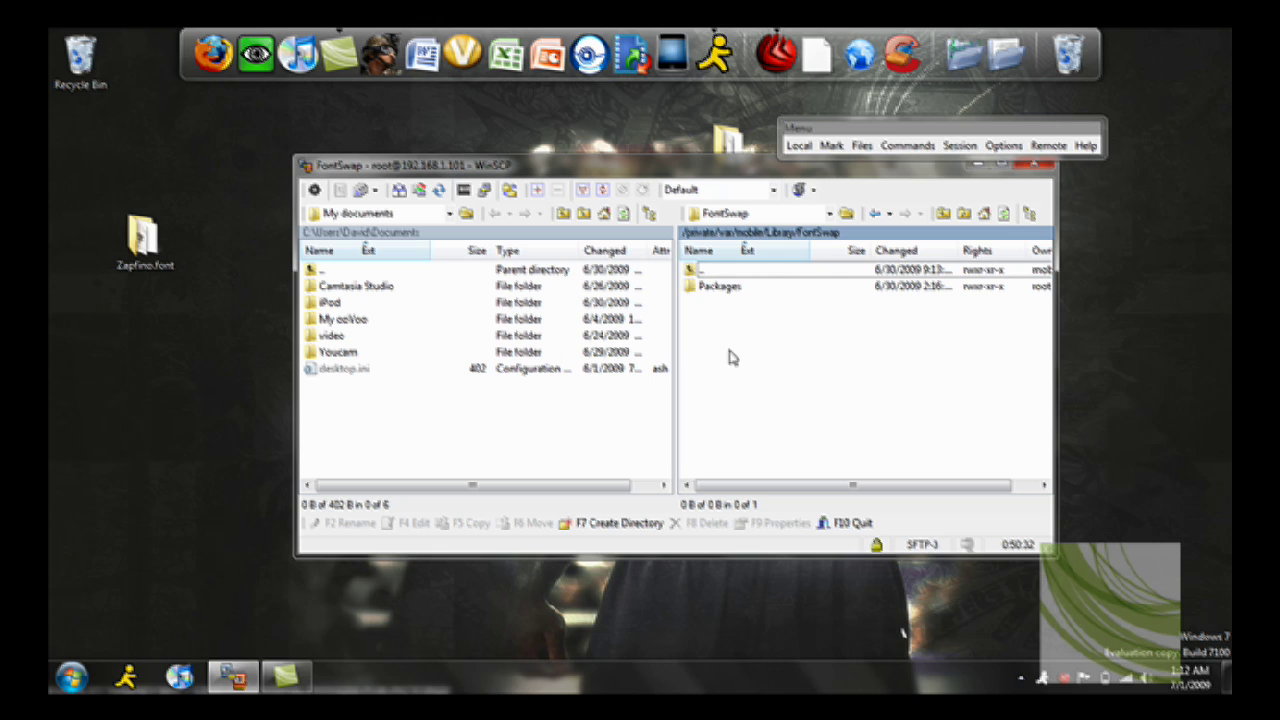
pyautogui.doubleClick(723, 287)
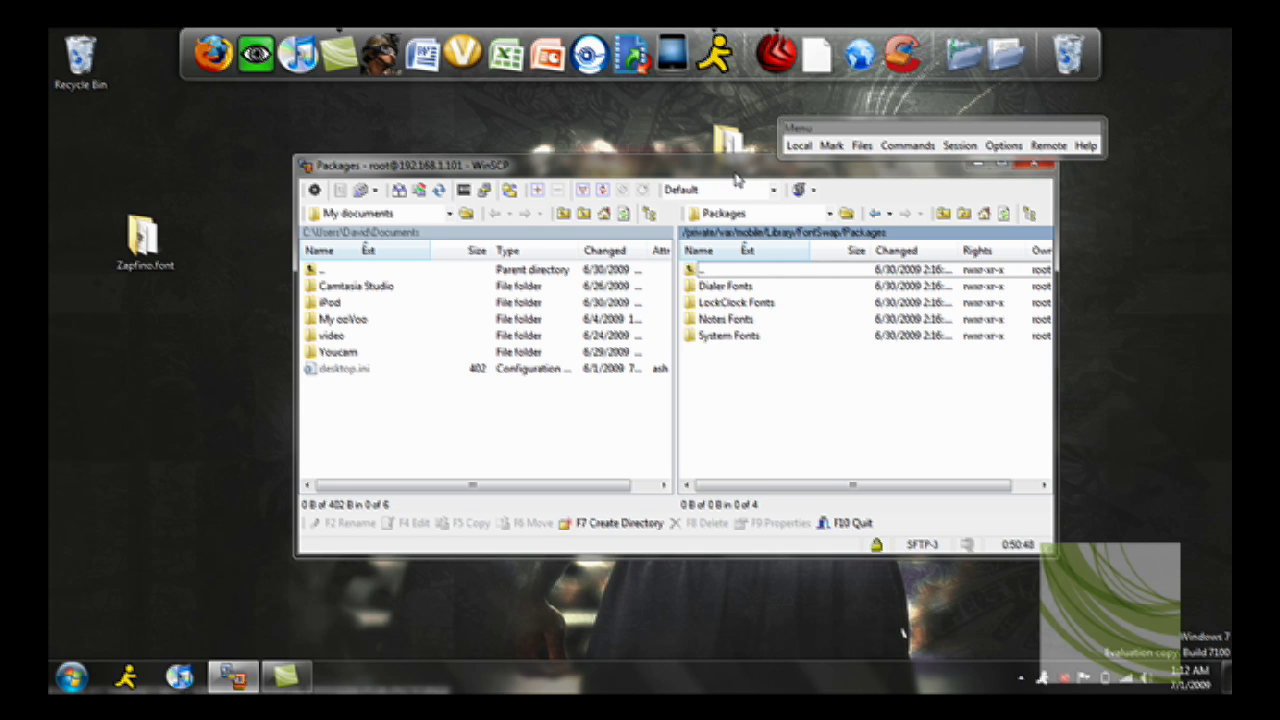
pyautogui.moveTo(735, 177); pyautogui.dragTo(699, 317)
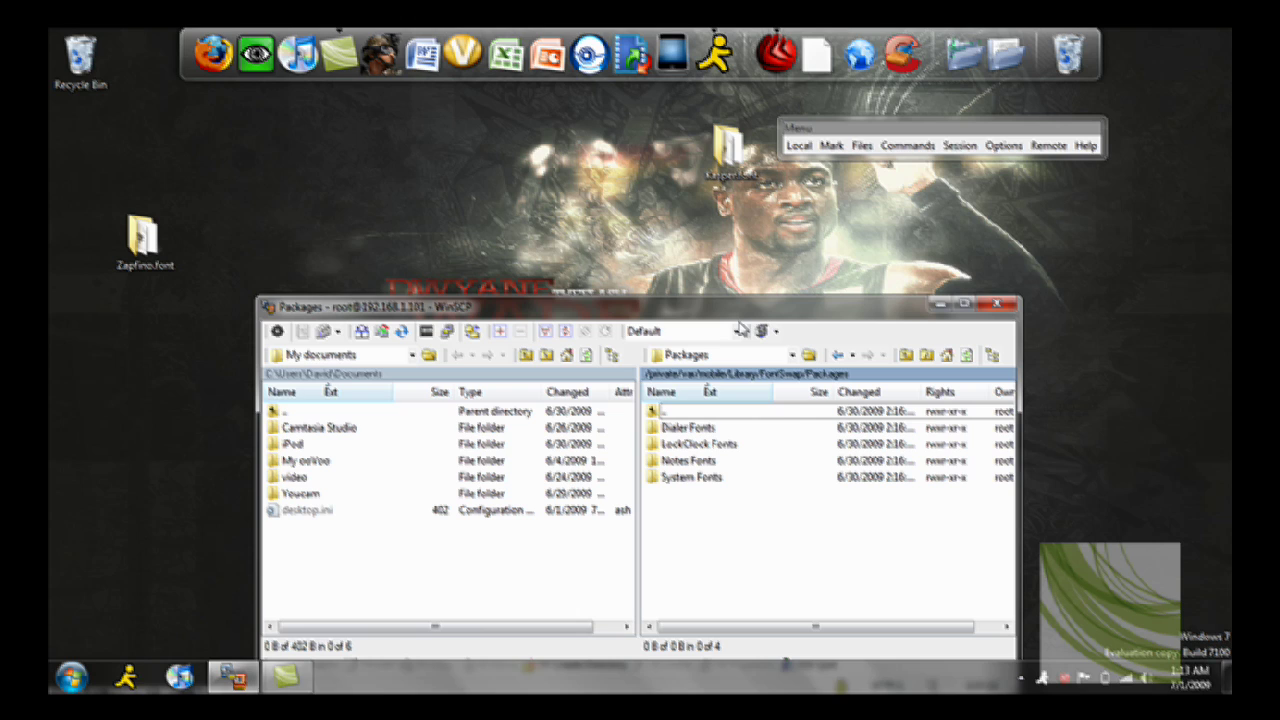
pyautogui.doubleClick(714, 478)
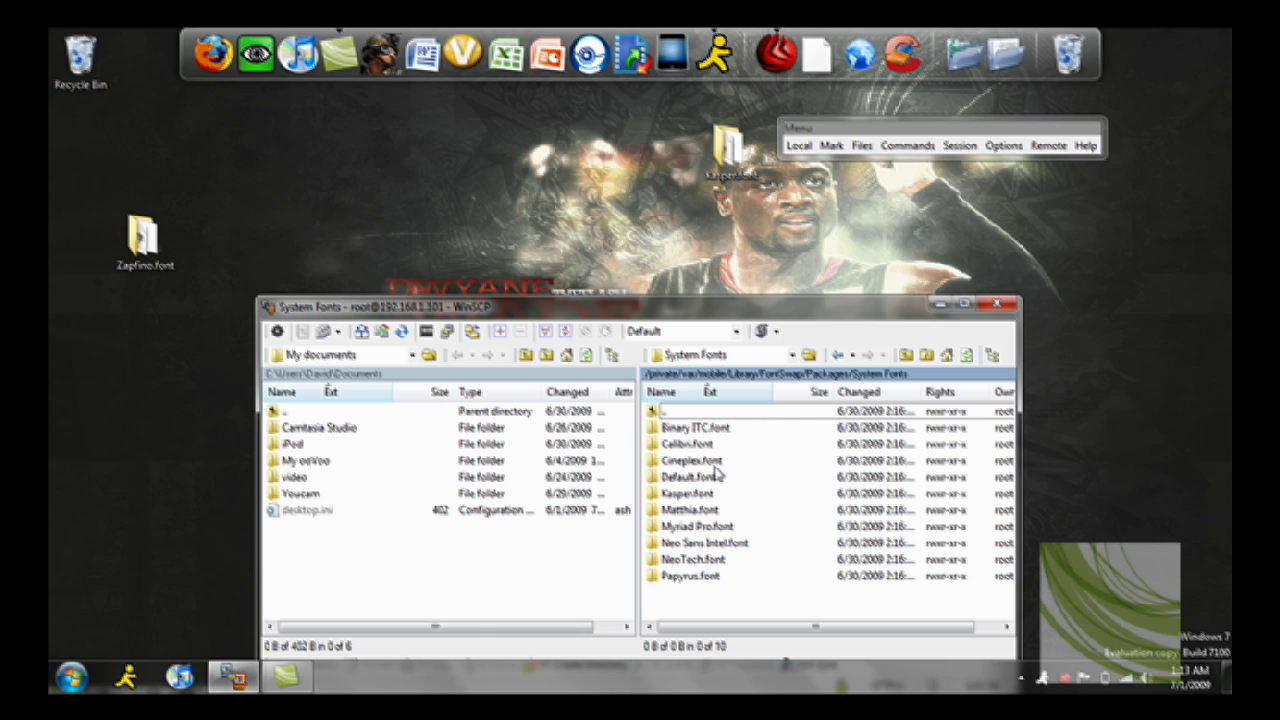
# Try to copy Cineplex.font from System Fonts to the desktop and close the WinSCP session
pyautogui.moveTo(714, 466); pyautogui.dragTo(588, 205)
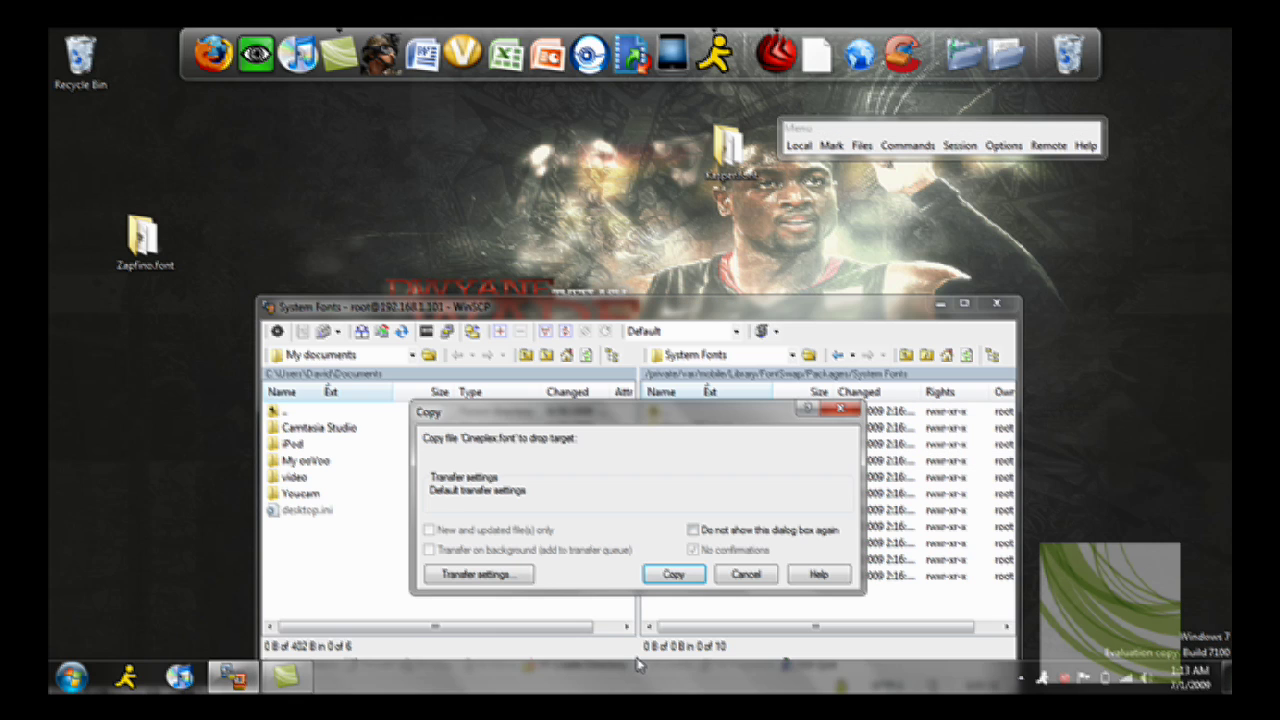
pyautogui.click(668, 576)
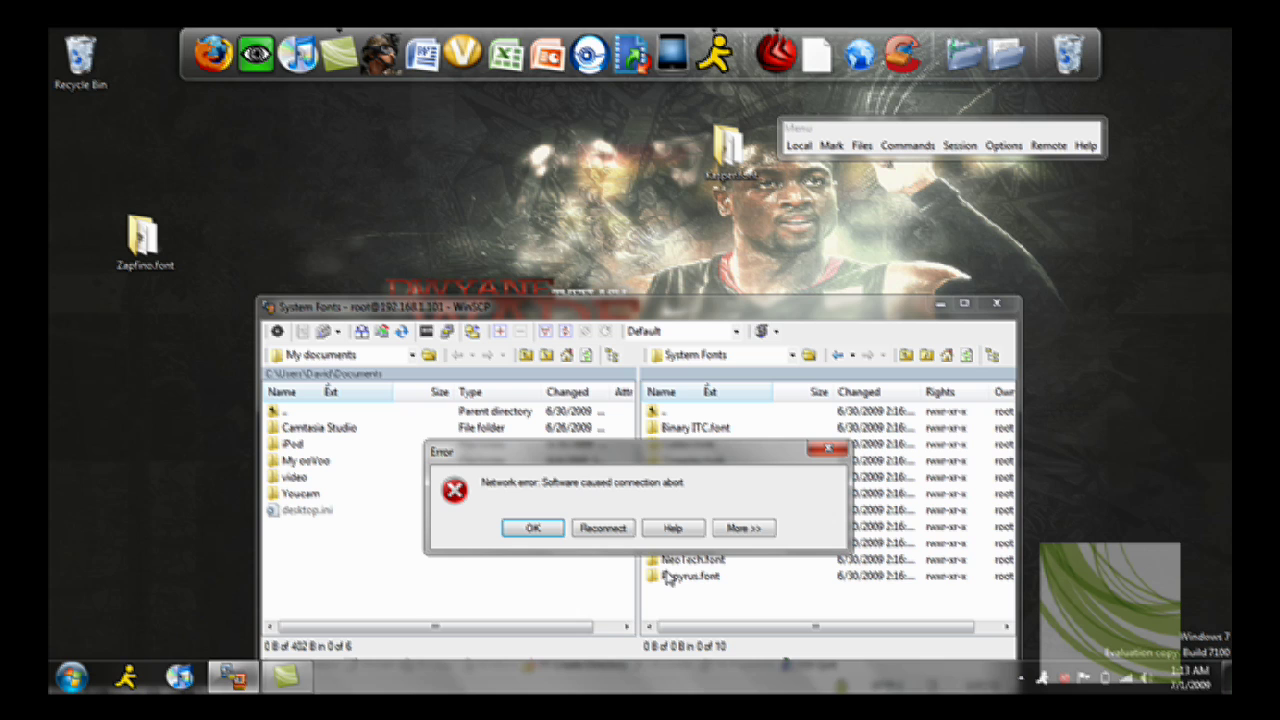
pyautogui.click(533, 528)
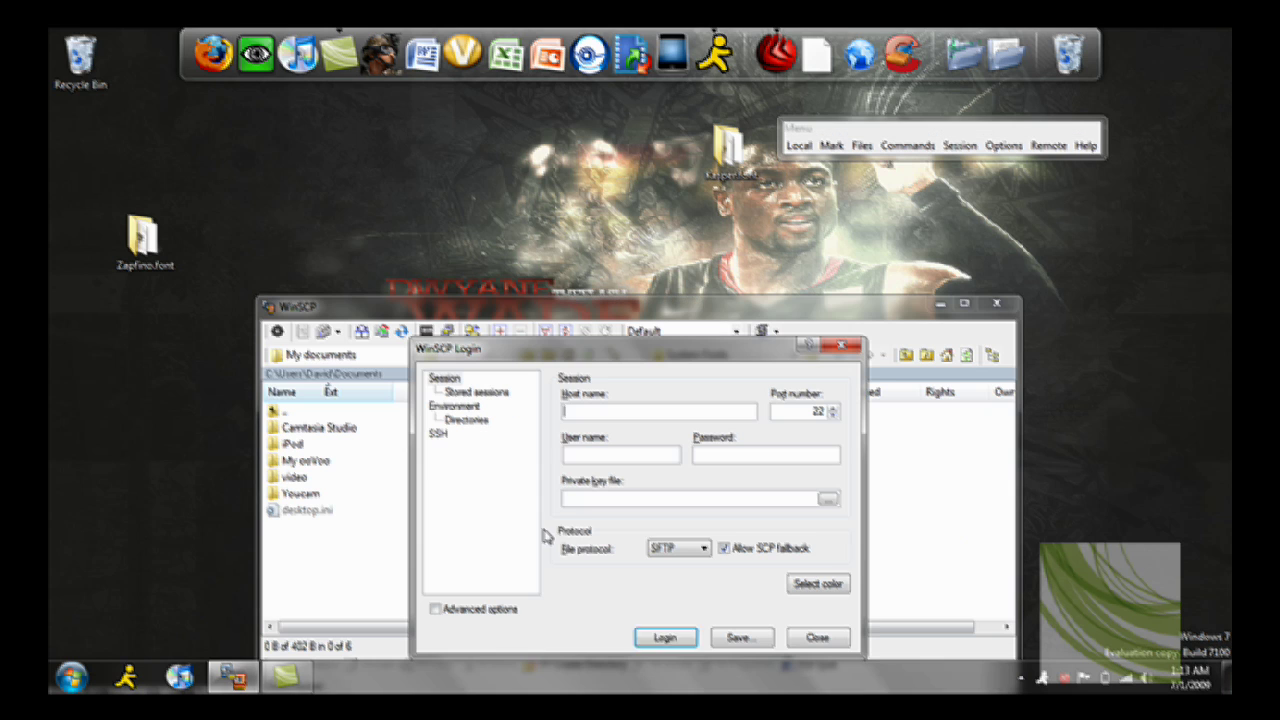
pyautogui.click(817, 637)
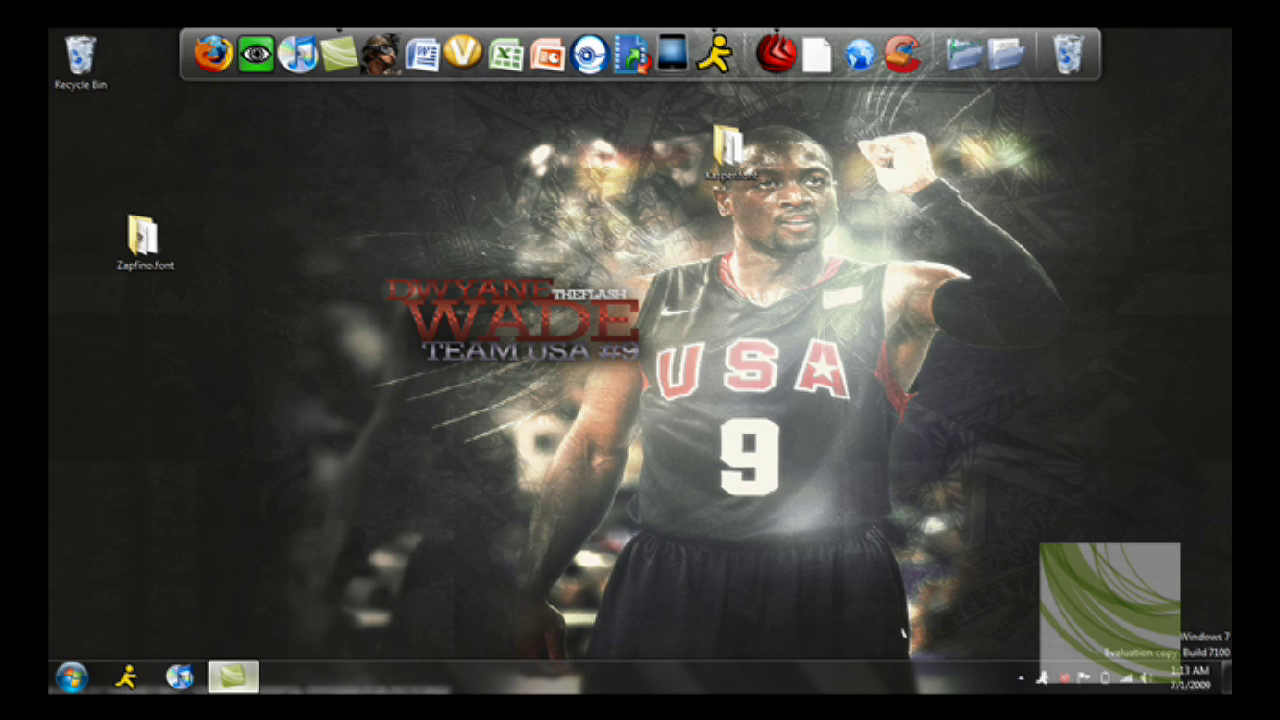
# Start iPhone Tunnel Suite, open its File Browser for the device and go up to the /private folder
pyautogui.click(672, 55)
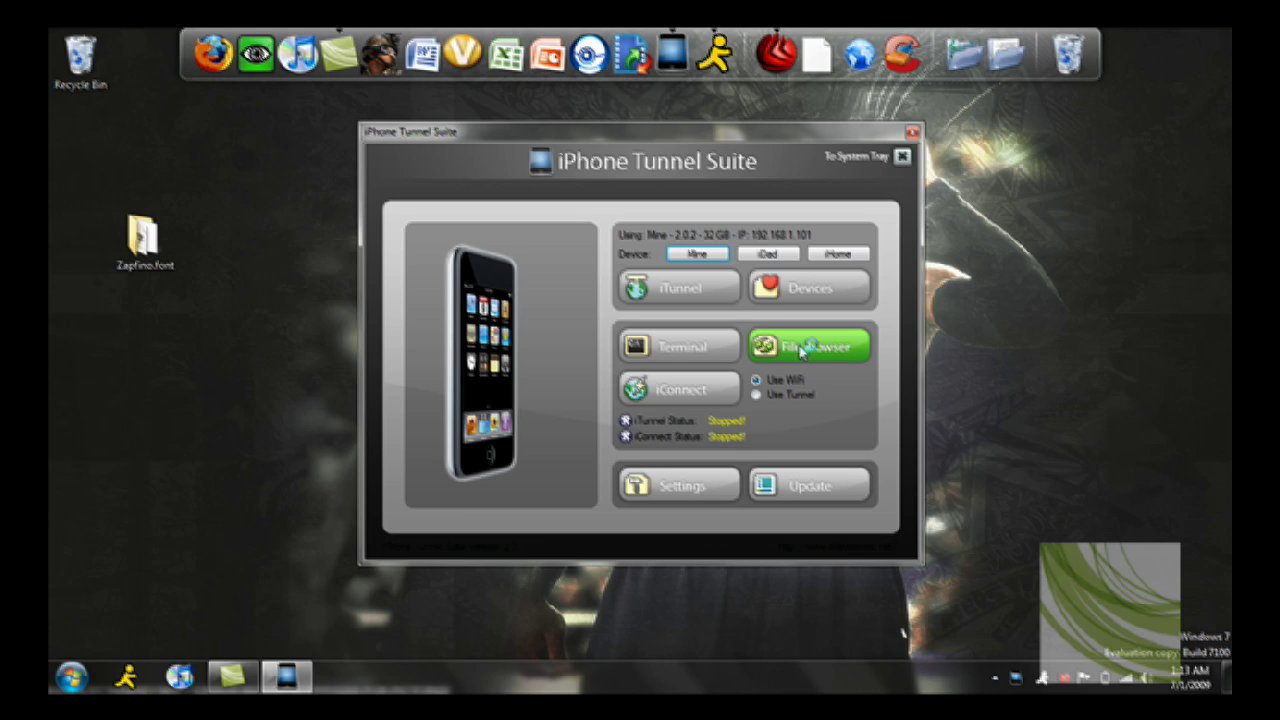
pyautogui.click(806, 347)
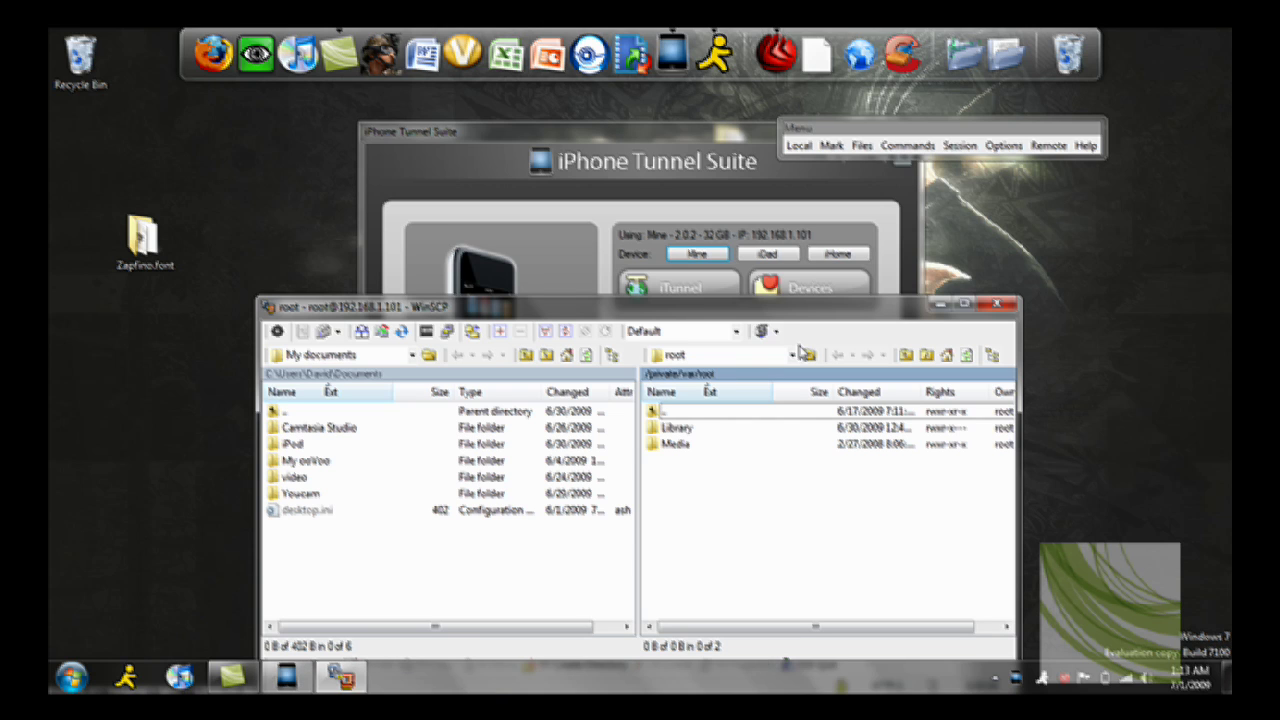
pyautogui.click(724, 355)
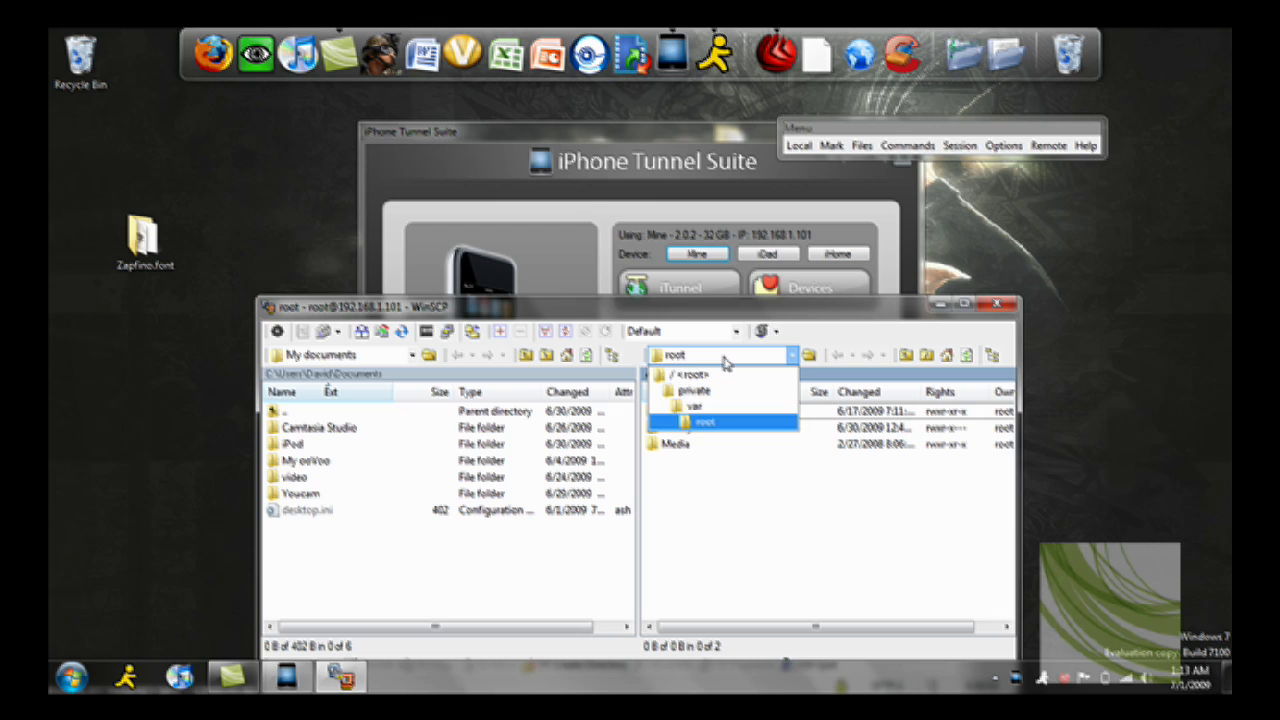
pyautogui.click(711, 424)
pyautogui.press('BackSpace')
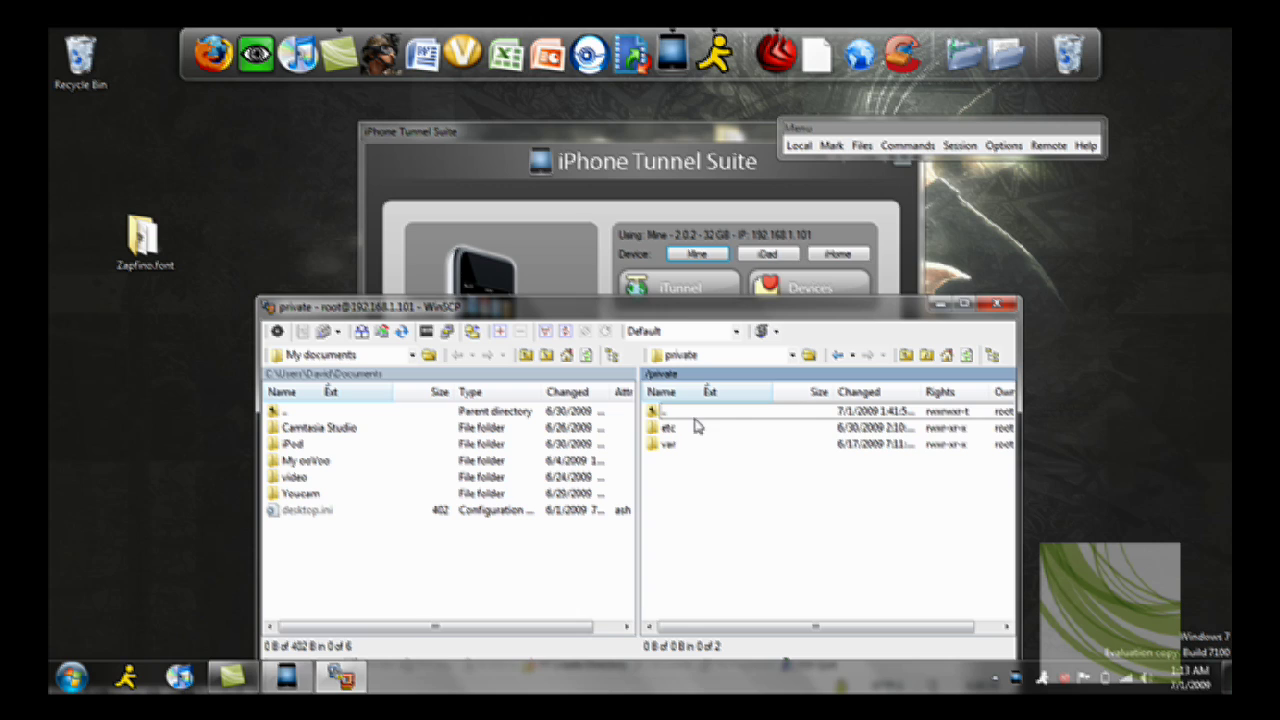
# Open the var folder inside /private and its mobile subfolder in the new session
pyautogui.doubleClick(680, 445)
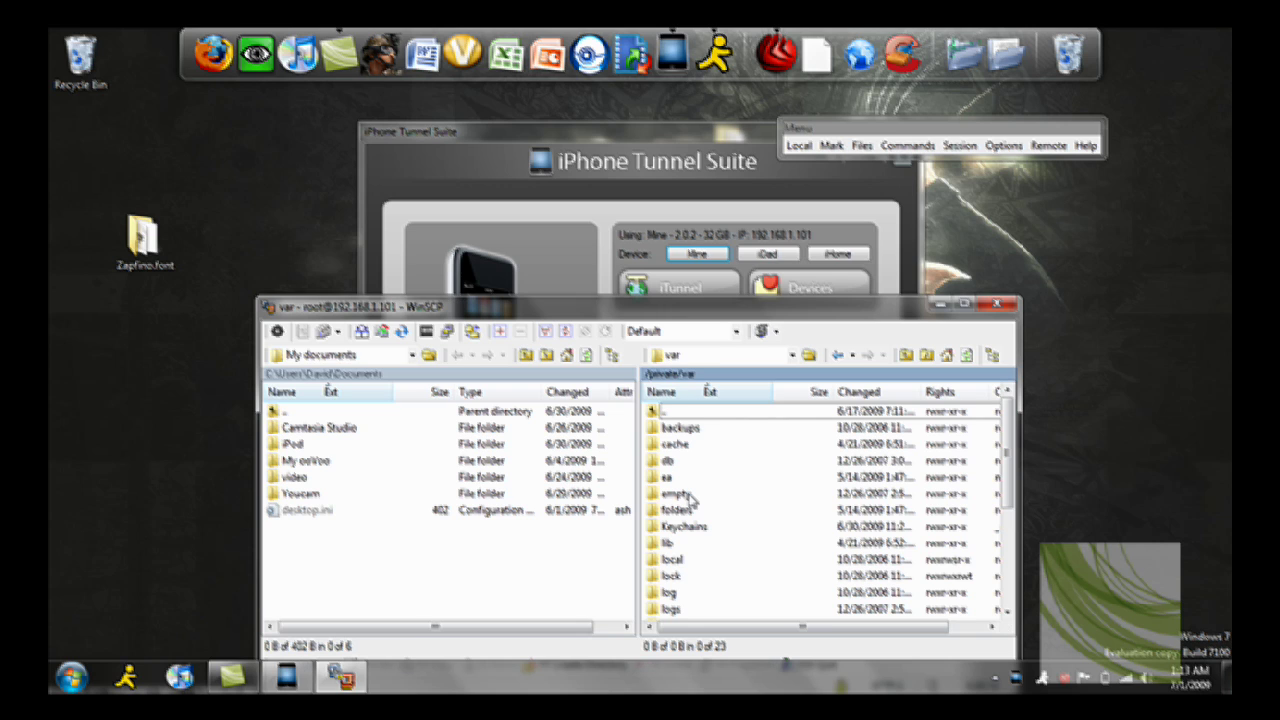
pyautogui.press('Down')
pyautogui.press('Down')
pyautogui.press('Down')
pyautogui.press('Down')
pyautogui.press('Down')
pyautogui.press('Down')
pyautogui.press('Down')
pyautogui.press('Down')
pyautogui.press('Down')
pyautogui.press('Down')
pyautogui.press('Down')
pyautogui.press('Down')
pyautogui.press('Down')
pyautogui.press('Down')
pyautogui.press('Down')
pyautogui.press('Down')
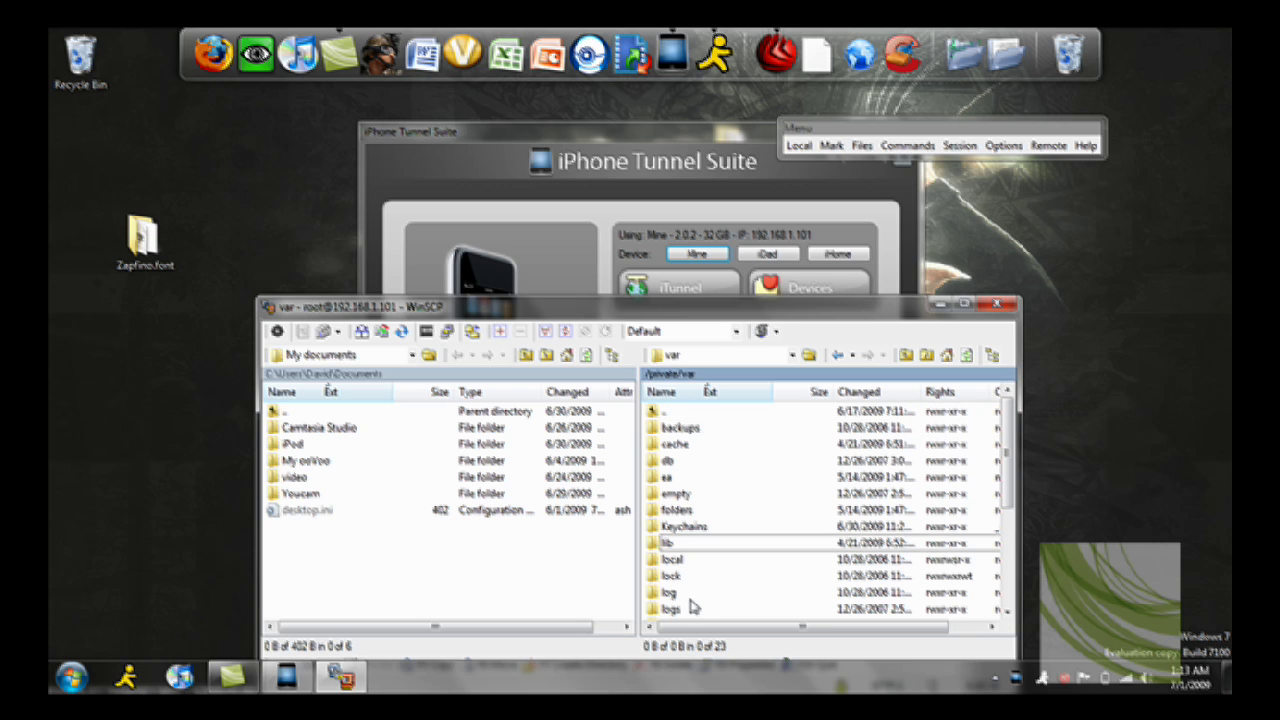
pyautogui.doubleClick(688, 575)
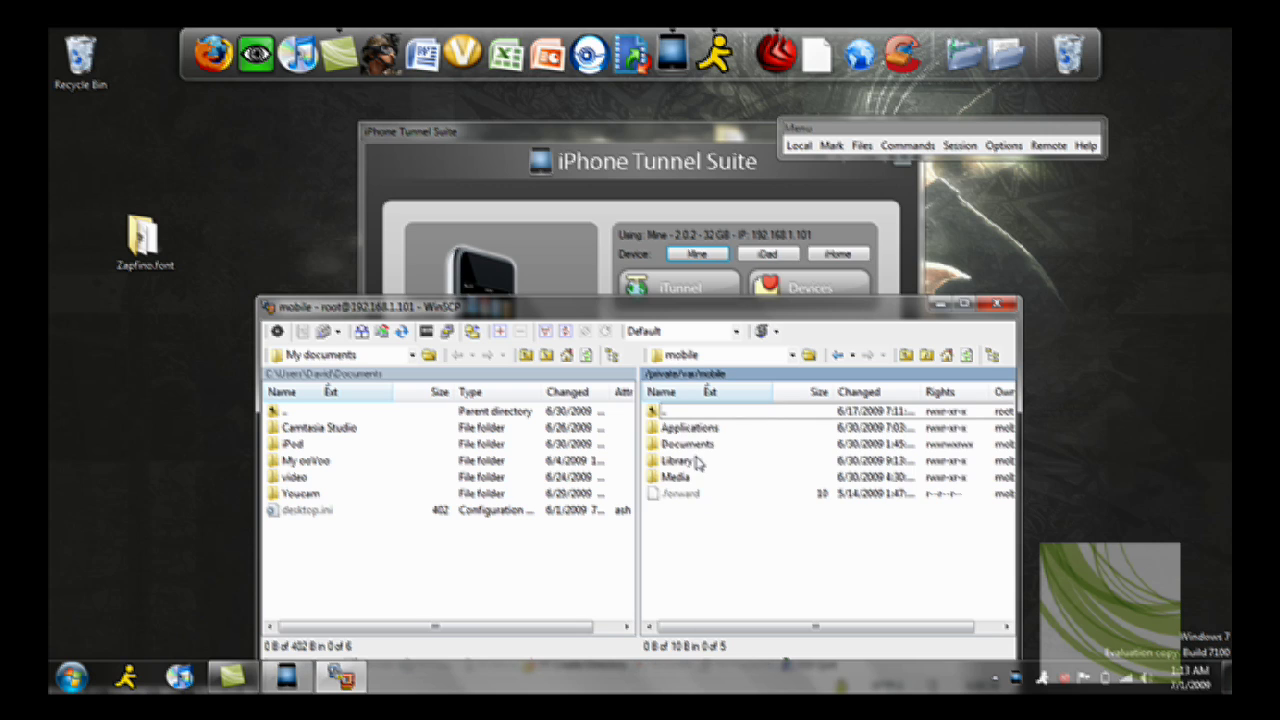
# Copy NeoTech.font from Library/FontSwap/Packages/System Fonts to the computer's desktop
pyautogui.doubleClick(676, 461)
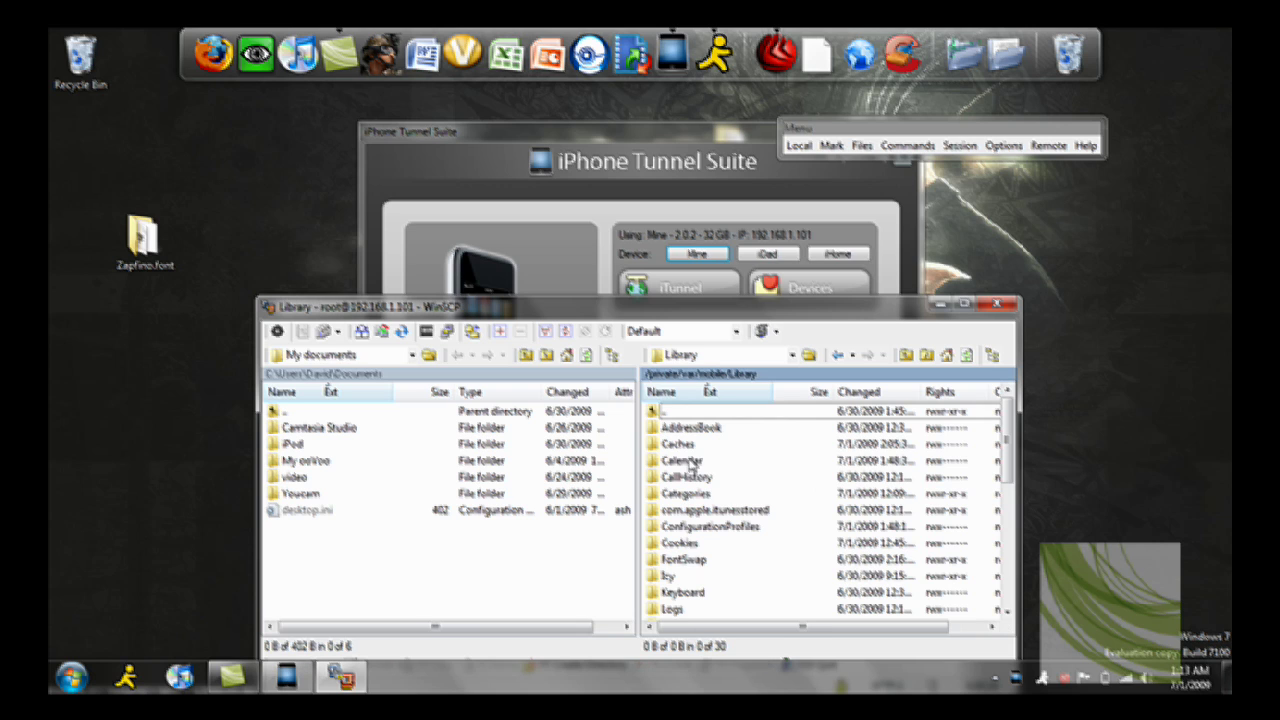
pyautogui.doubleClick(697, 562)
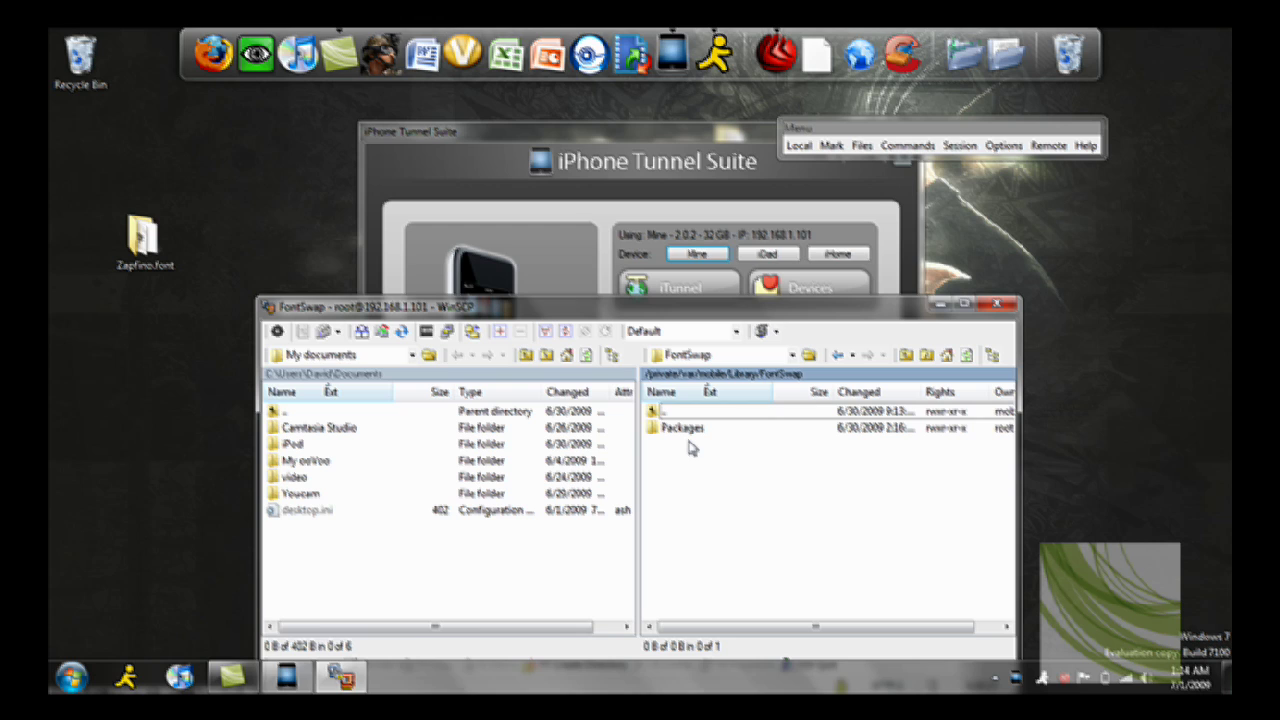
pyautogui.doubleClick(688, 432)
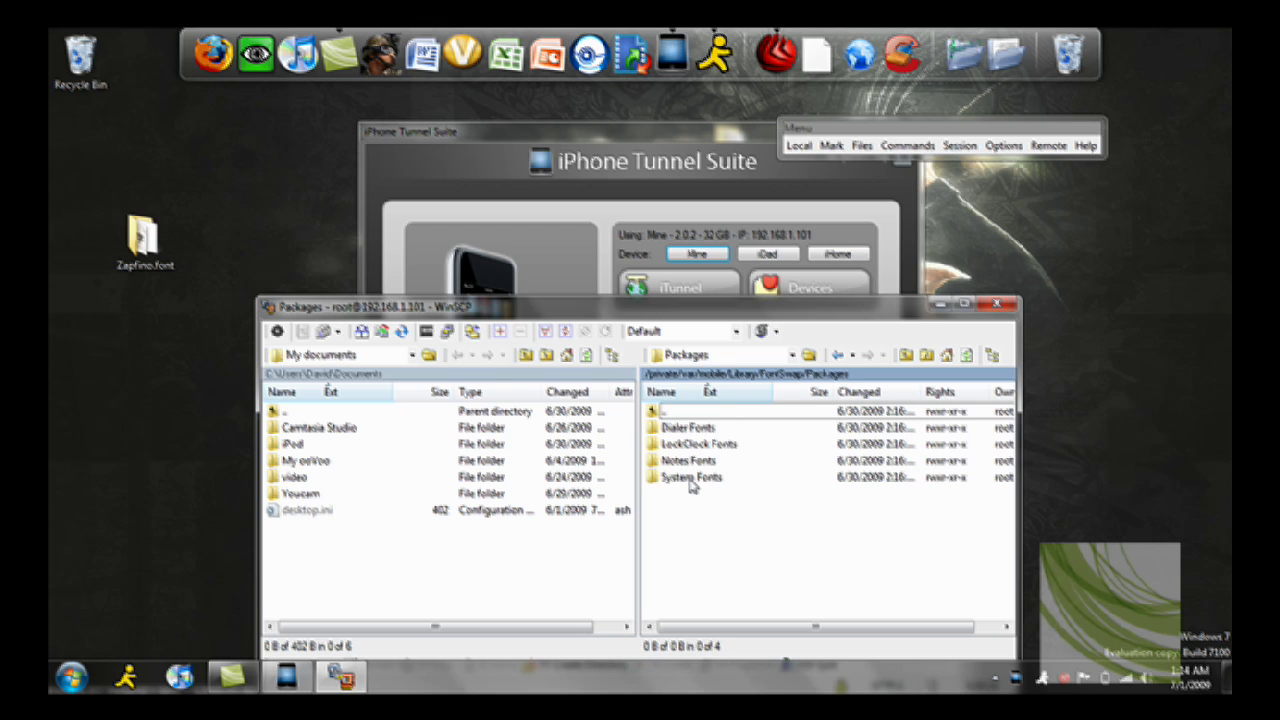
pyautogui.doubleClick(690, 477)
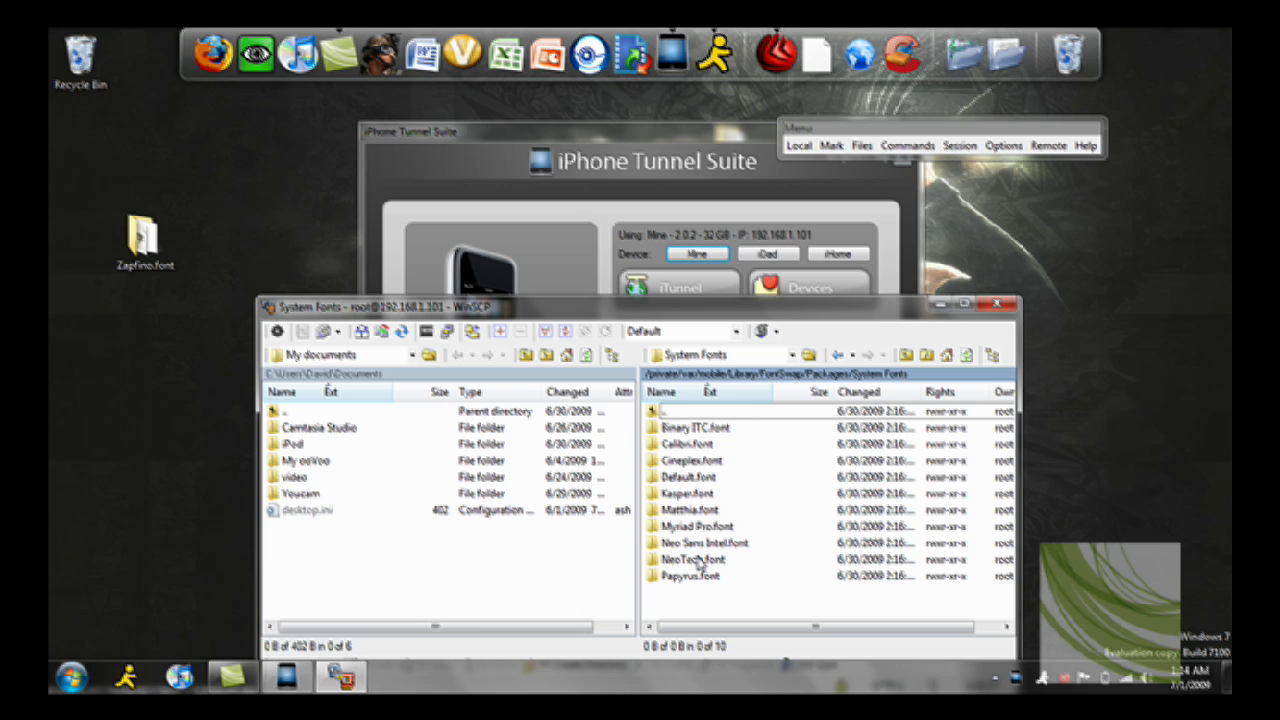
pyautogui.moveTo(697, 562); pyautogui.dragTo(1046, 288)
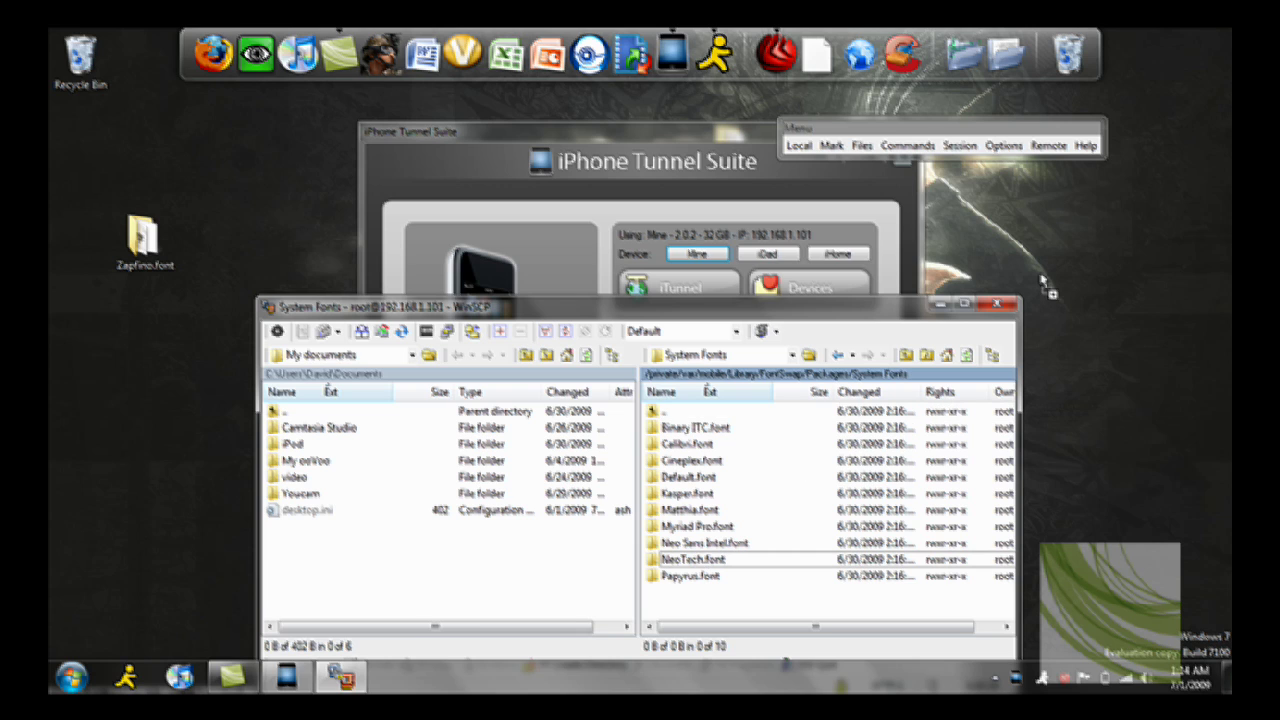
pyautogui.click(676, 574)
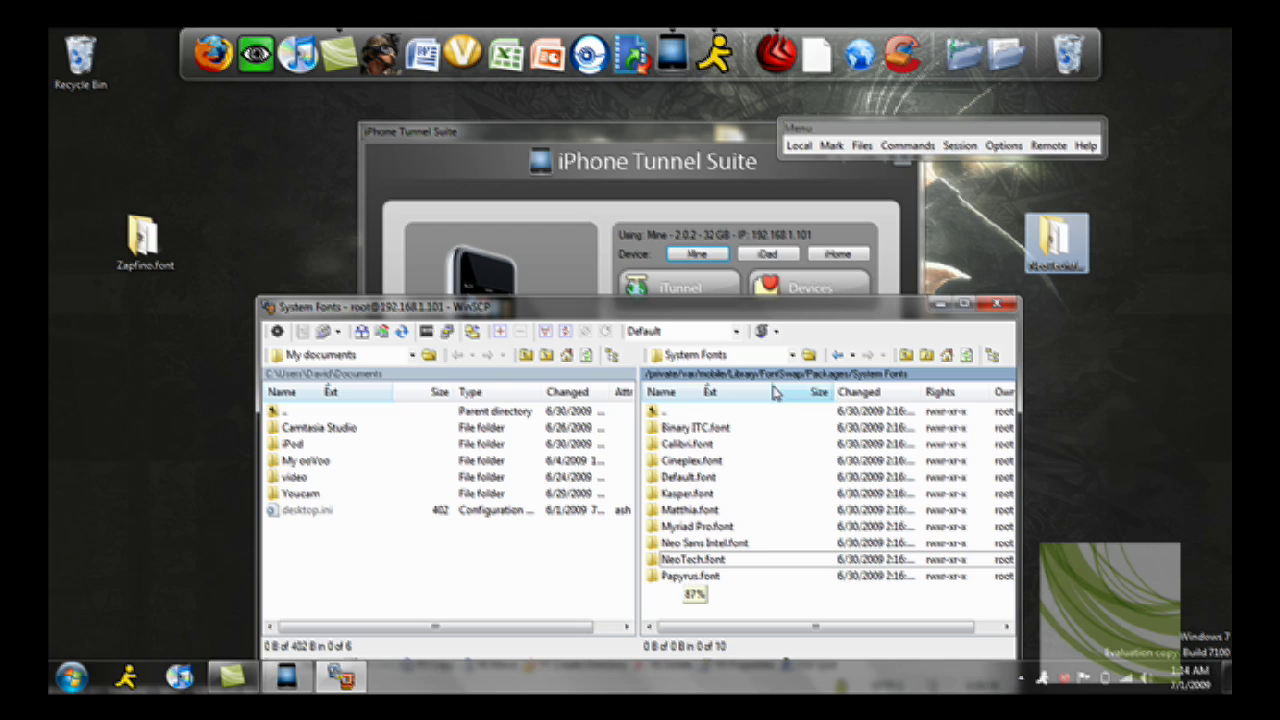
# Return to the device's root directory and open /System/Library/Fonts
pyautogui.click(690, 355)
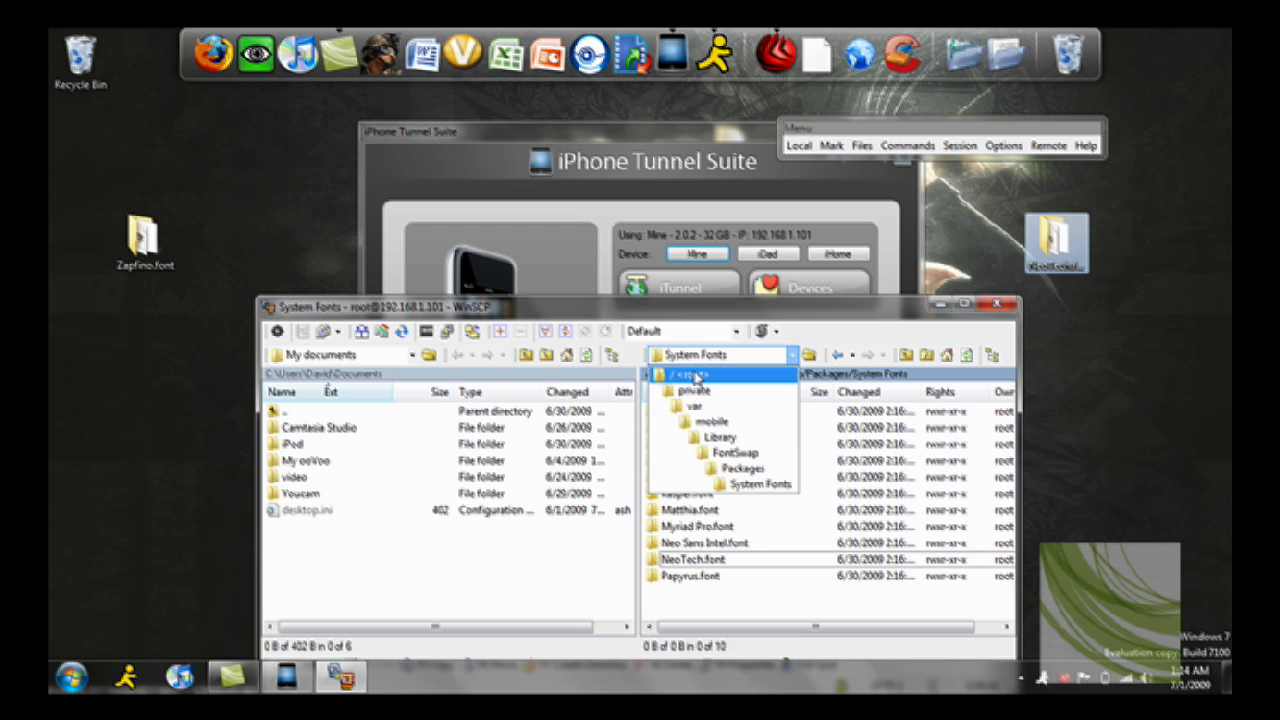
pyautogui.click(690, 374)
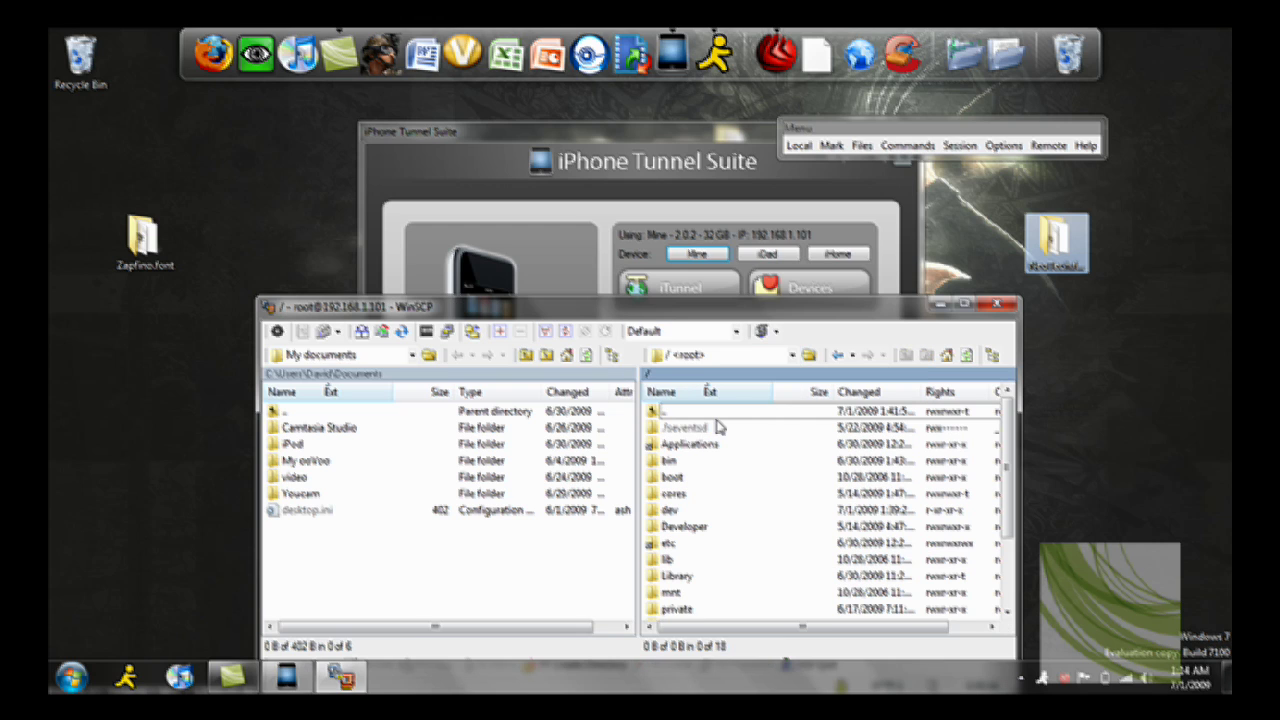
pyautogui.scroll(-2, 717, 427)
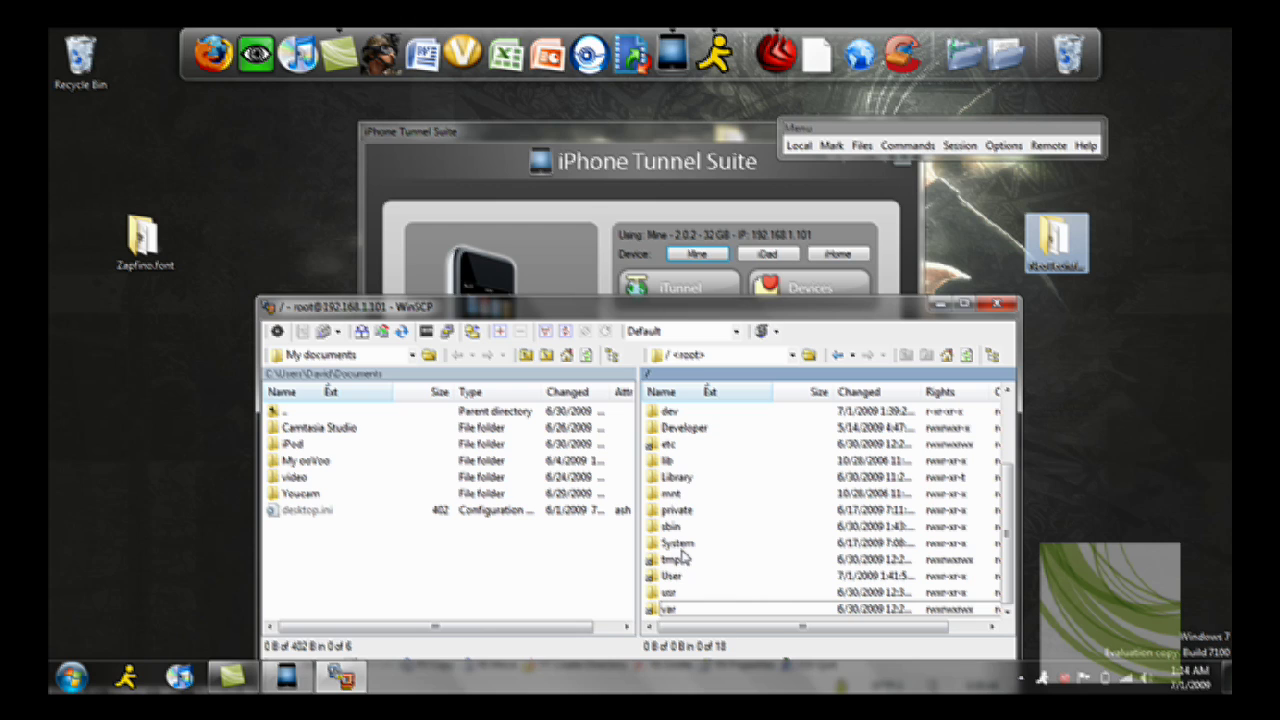
pyautogui.doubleClick(681, 548)
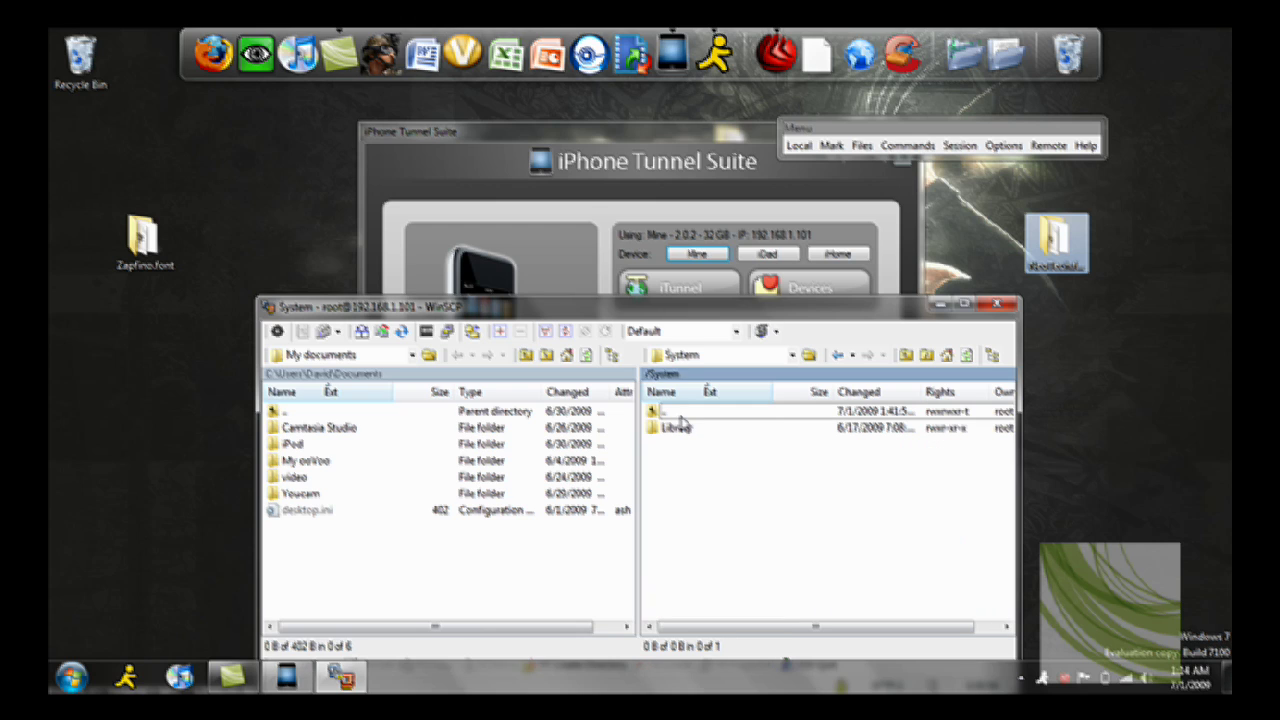
pyautogui.doubleClick(679, 427)
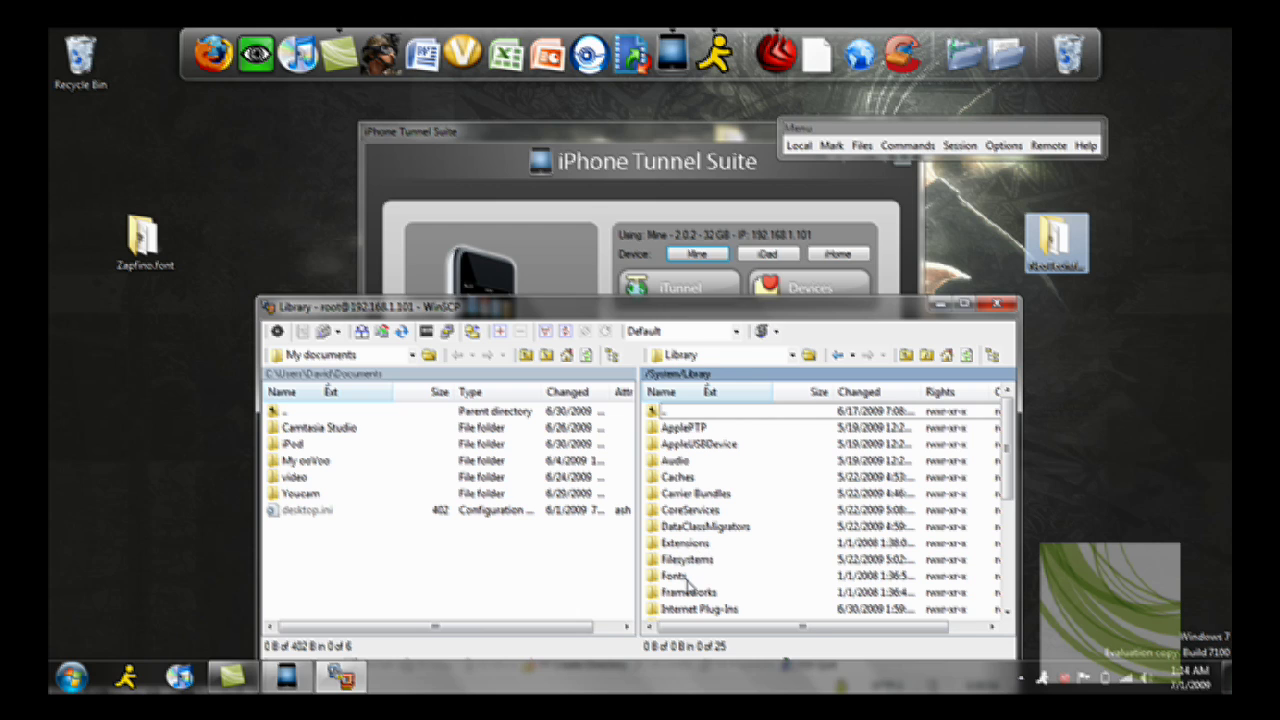
pyautogui.doubleClick(685, 578)
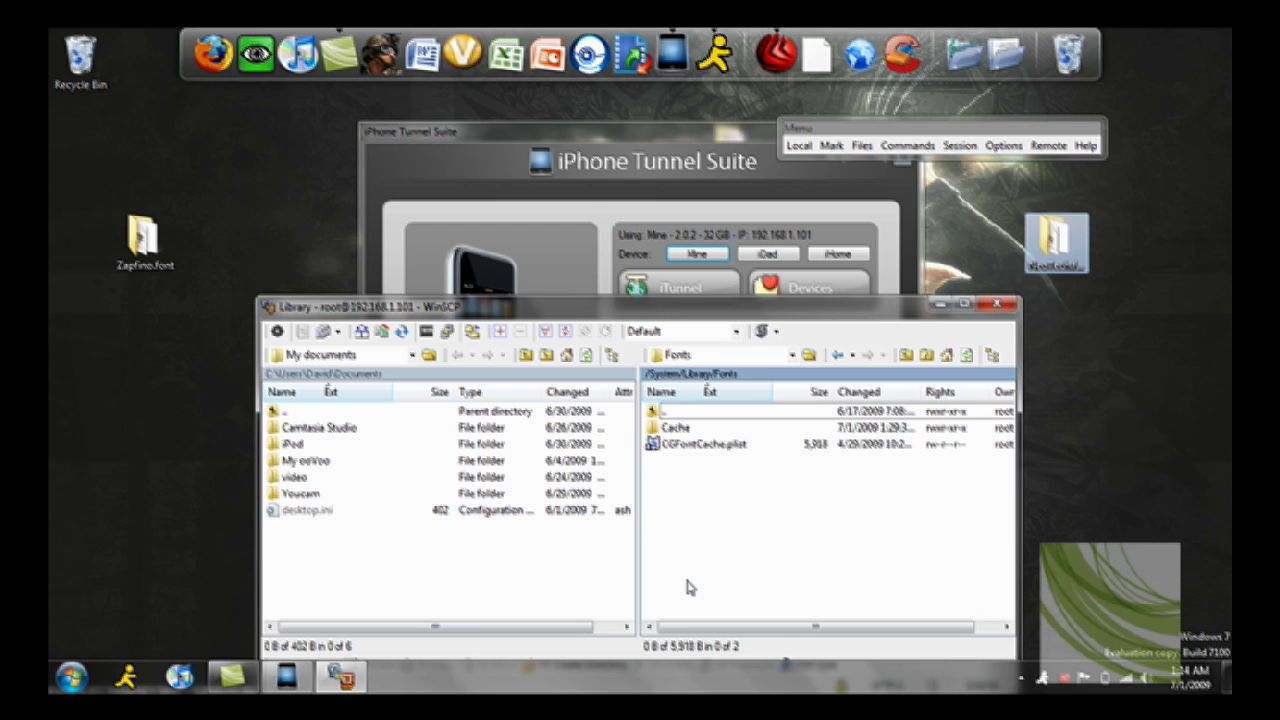
# Open the Cache folder inside the device's Fonts folder, and open NeoTech.font from the desktop
pyautogui.doubleClick(678, 428)
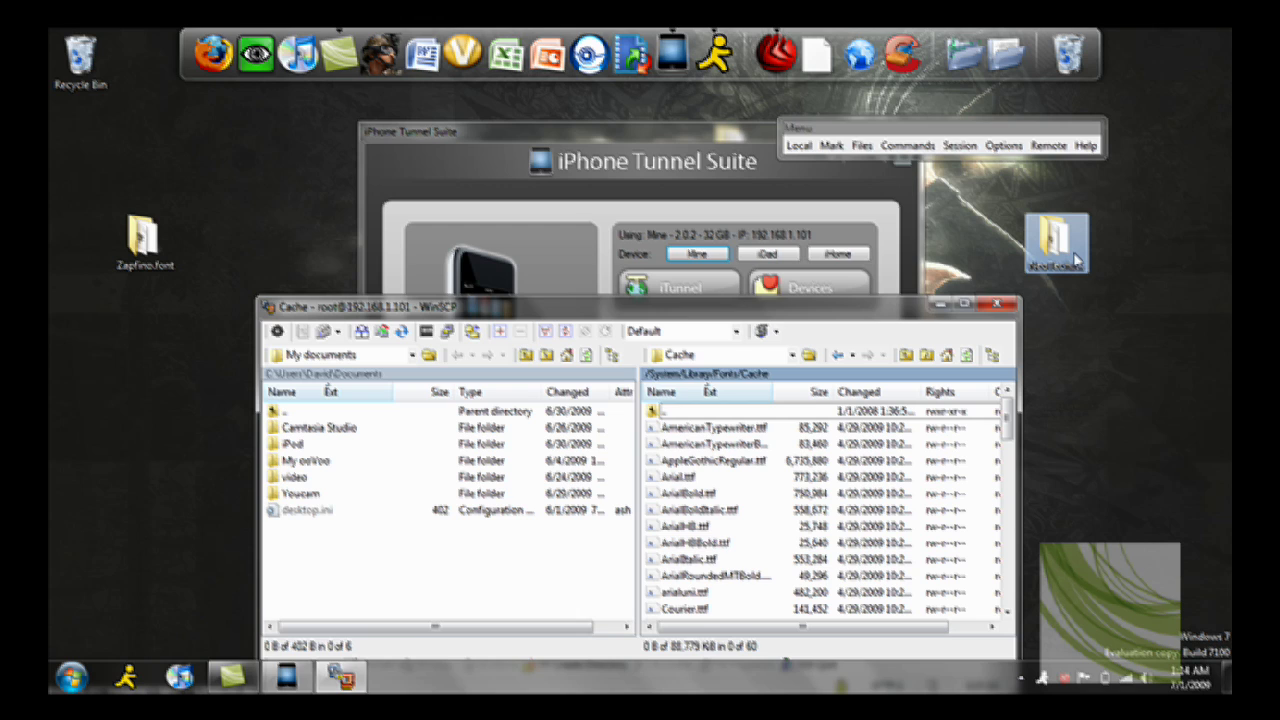
pyautogui.doubleClick(1070, 255)
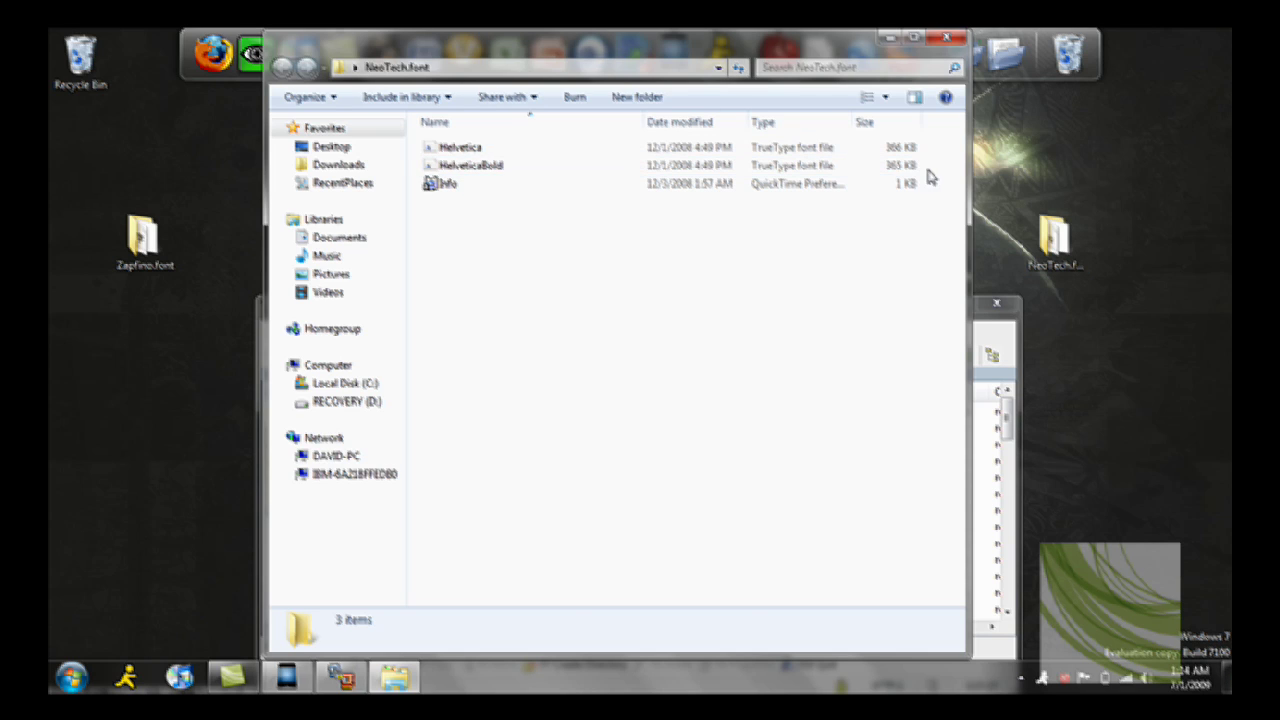
# Try to copy the Helvetica and HelveticaBold font files from NeoTech.font into the device's /System/Library/Fonts/Cache folder
pyautogui.moveTo(938, 177); pyautogui.dragTo(465, 145)
pyautogui.click(465, 147)
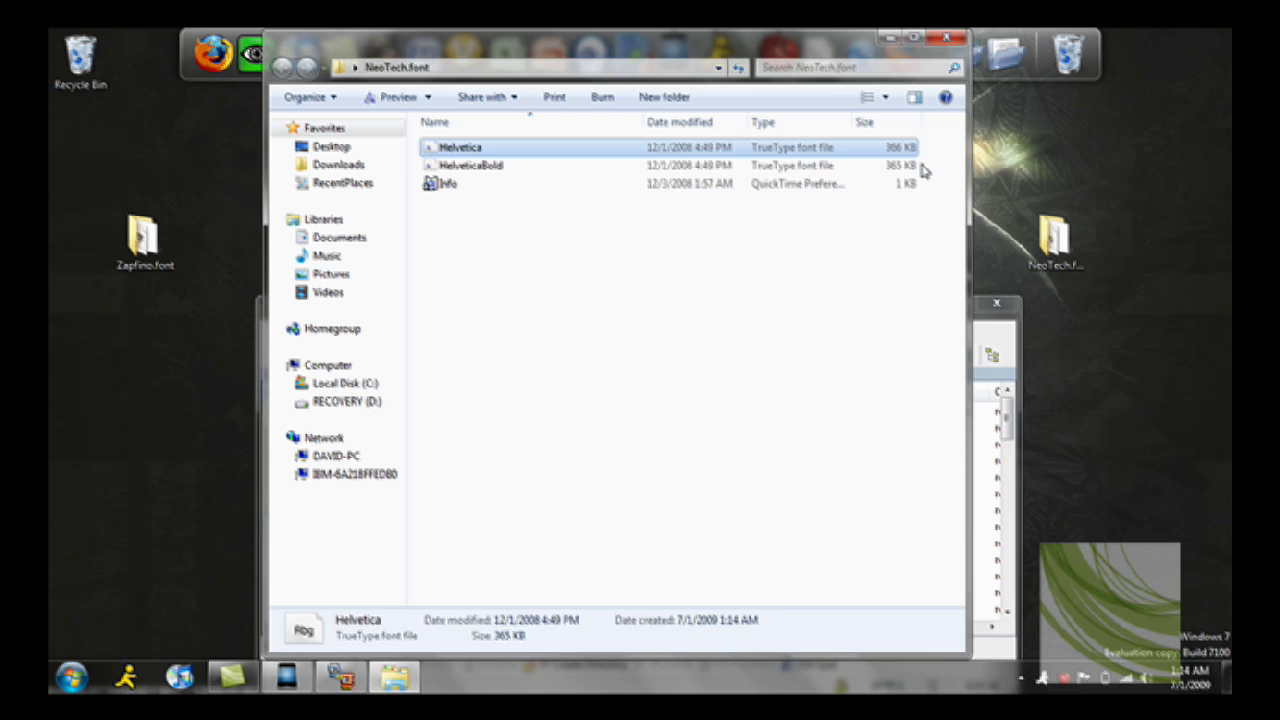
pyautogui.moveTo(920, 171); pyautogui.dragTo(729, 133)
pyautogui.moveTo(826, 40); pyautogui.dragTo(506, 72)
pyautogui.moveTo(452, 190); pyautogui.dragTo(802, 482)
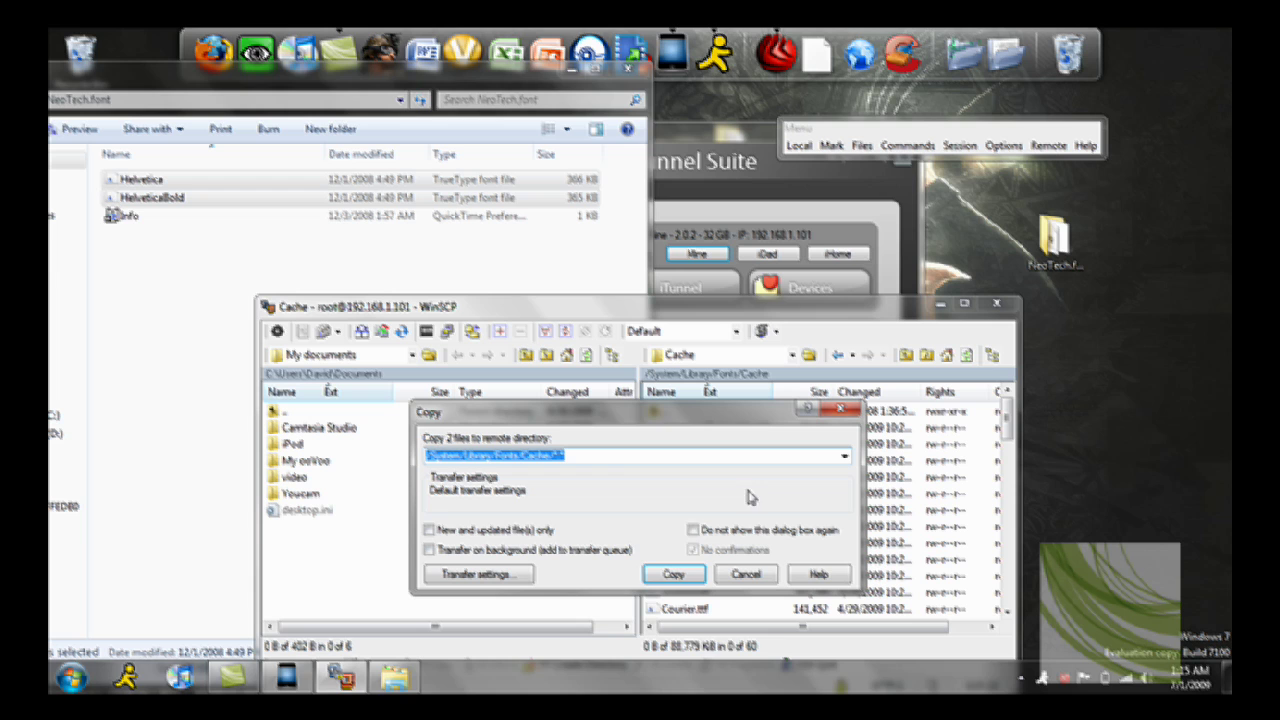
pyautogui.click(746, 574)
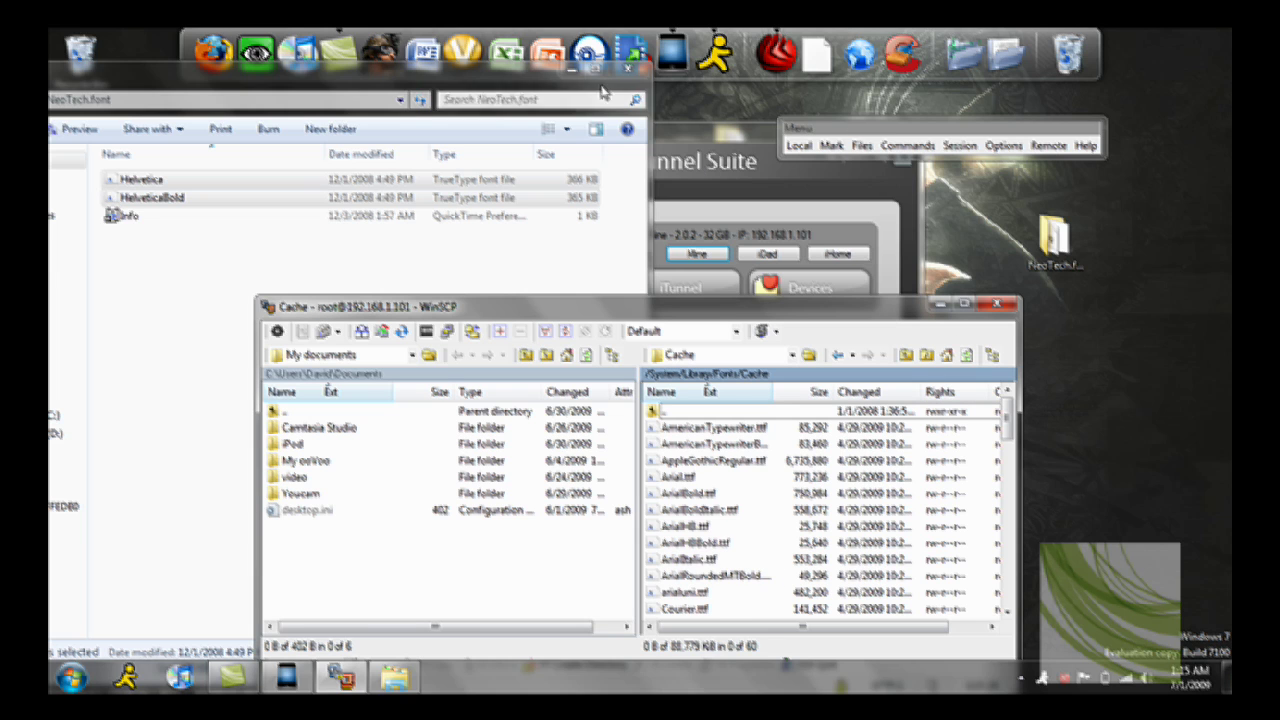
# Close the NeoTech.font folder, minimize the WinSCP session and close iPhone Tunnel Suite to clear the desktop
pyautogui.click(627, 69)
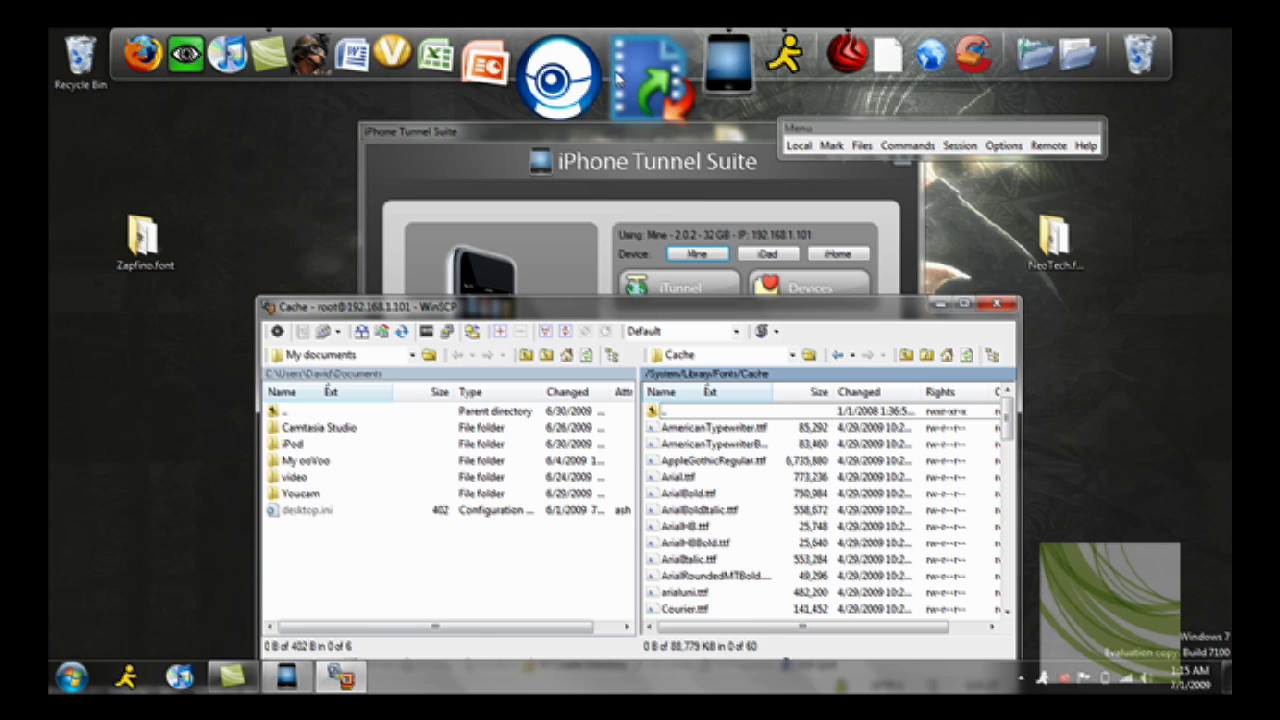
pyautogui.click(940, 304)
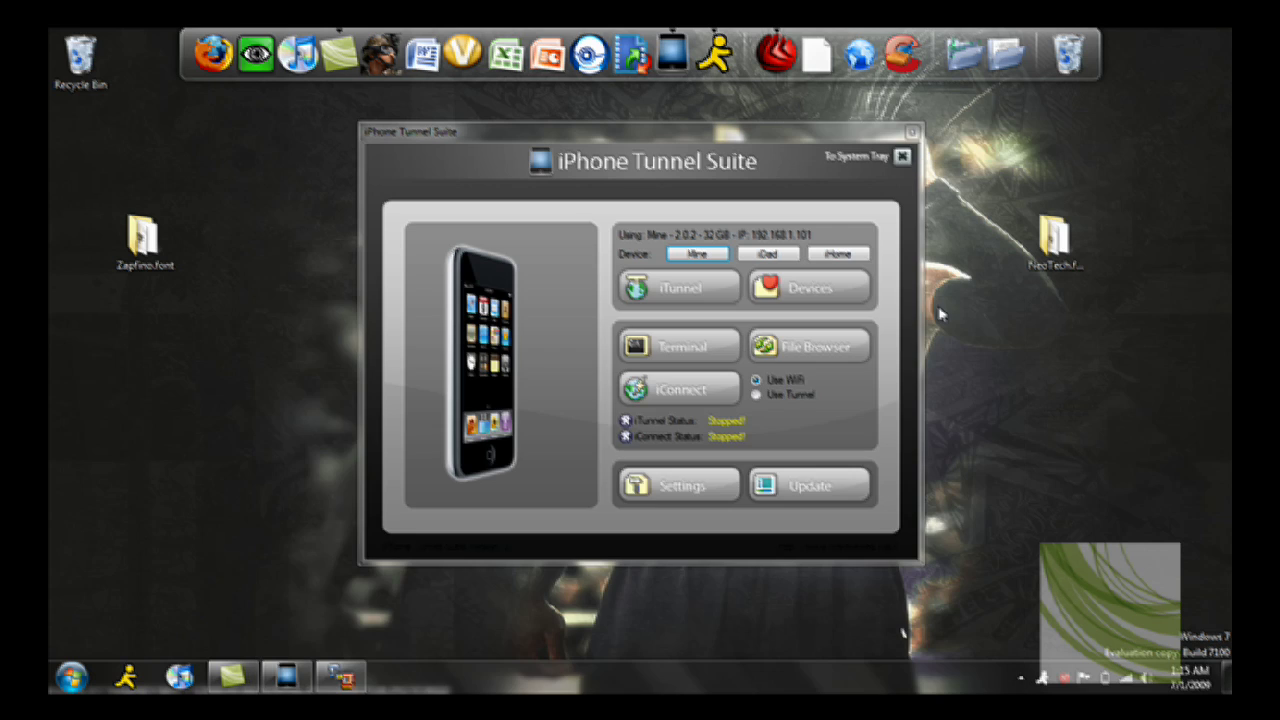
pyautogui.click(916, 132)
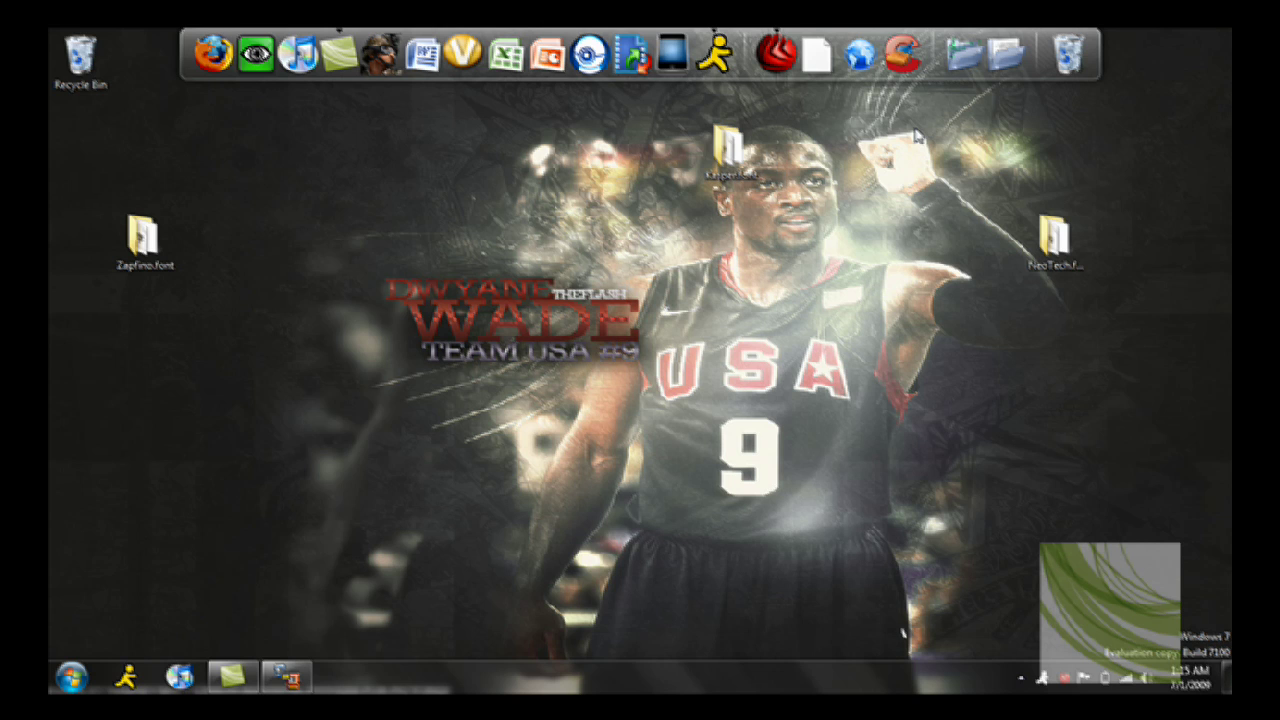
# Switch to UltraVNC Viewer and connect to the device at 192.168.1.101 with the AUTO option to show its screen
pyautogui.click(257, 60)
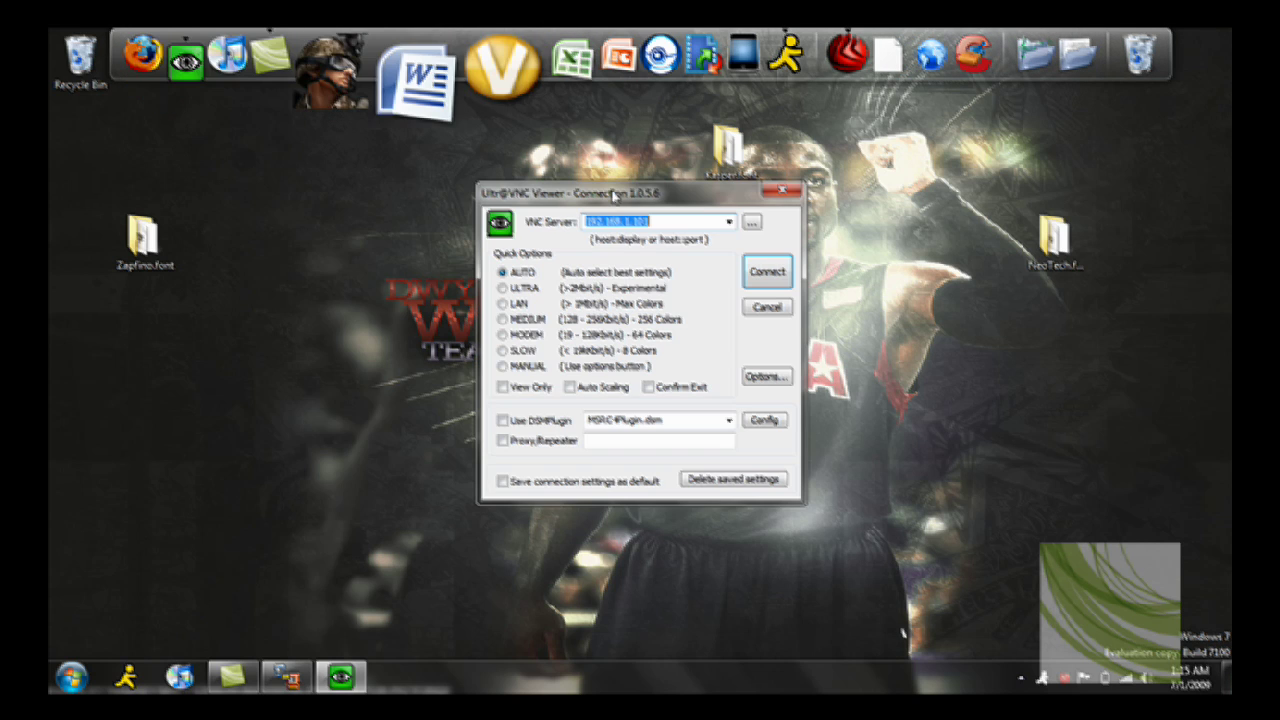
pyautogui.click(750, 280)
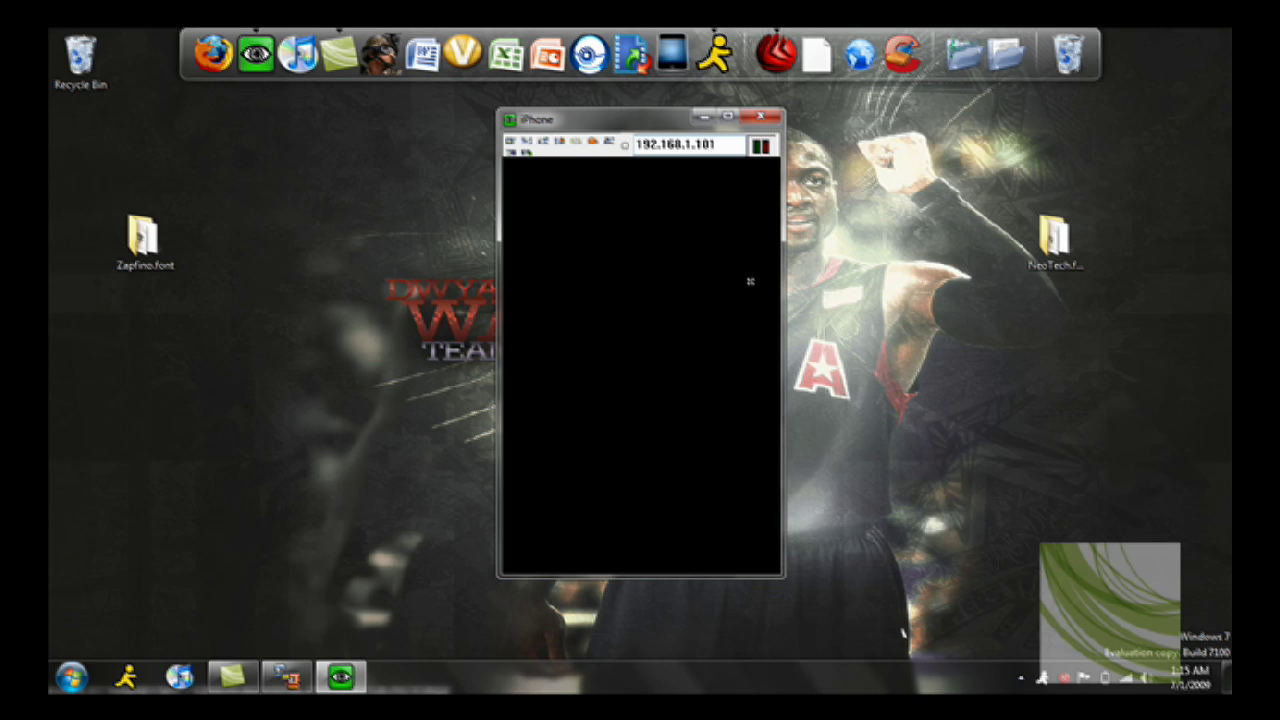
pyautogui.click(750, 282)
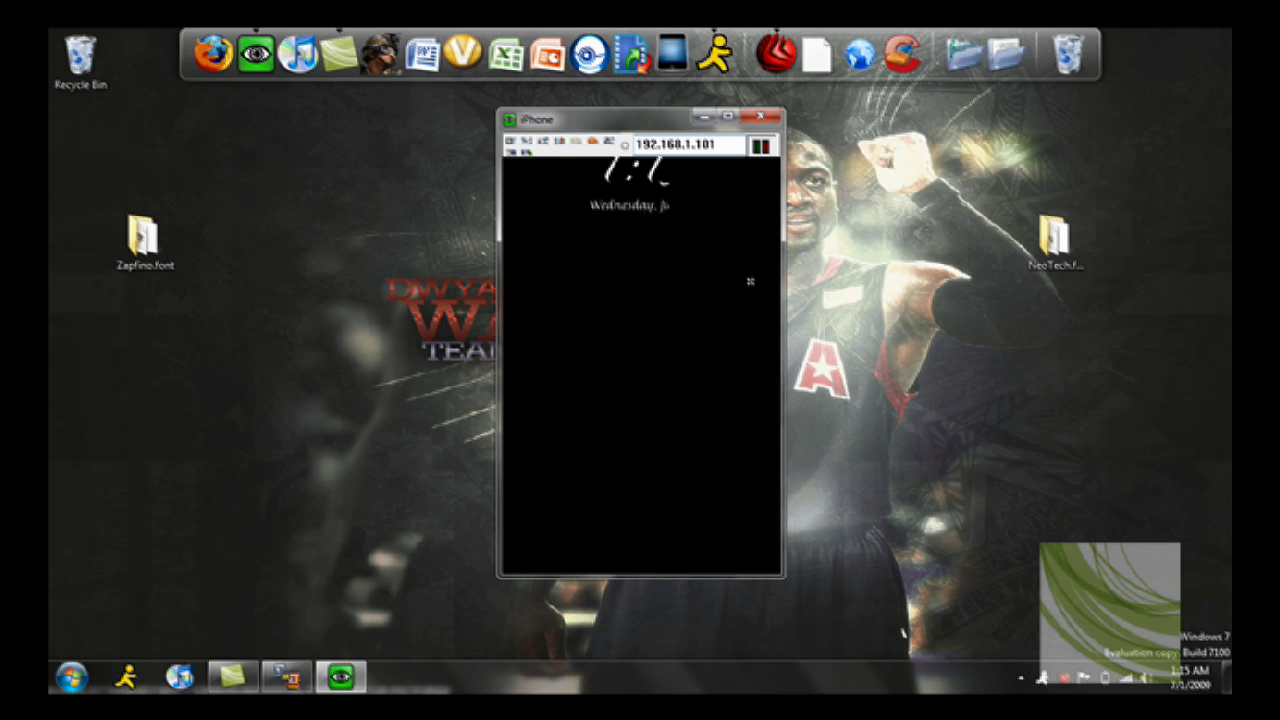